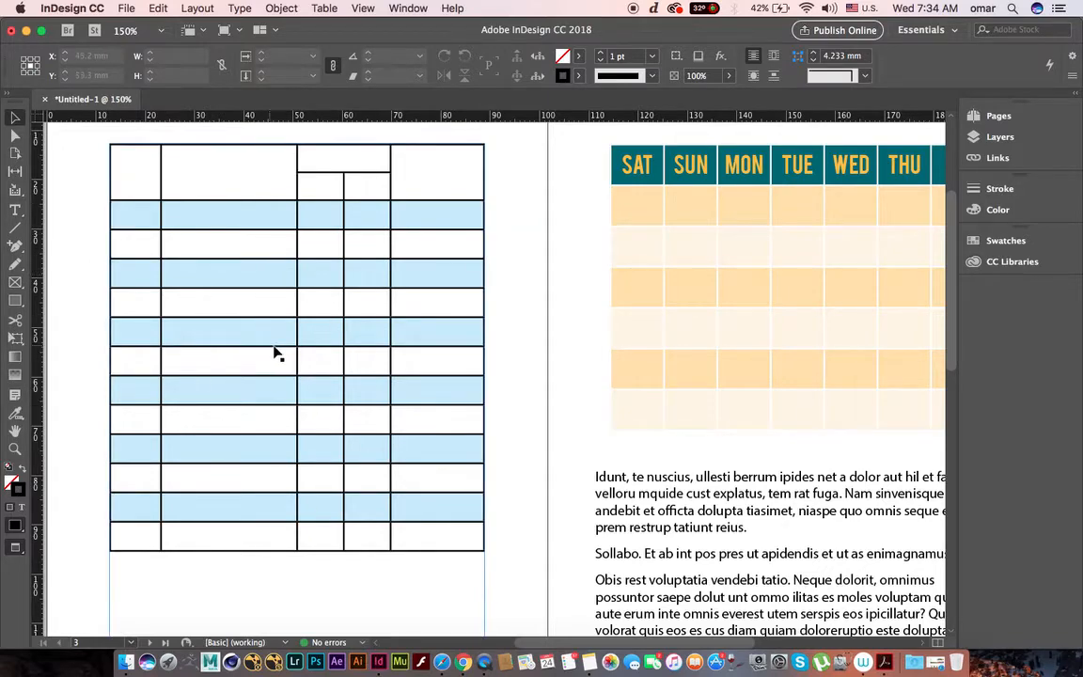
Apply automatic numbering to all paragraphs in the body text frame below the calendar table.
key(super+minus)
drag(269, 332, 300, 414)
scroll(300, 414, down, 3)
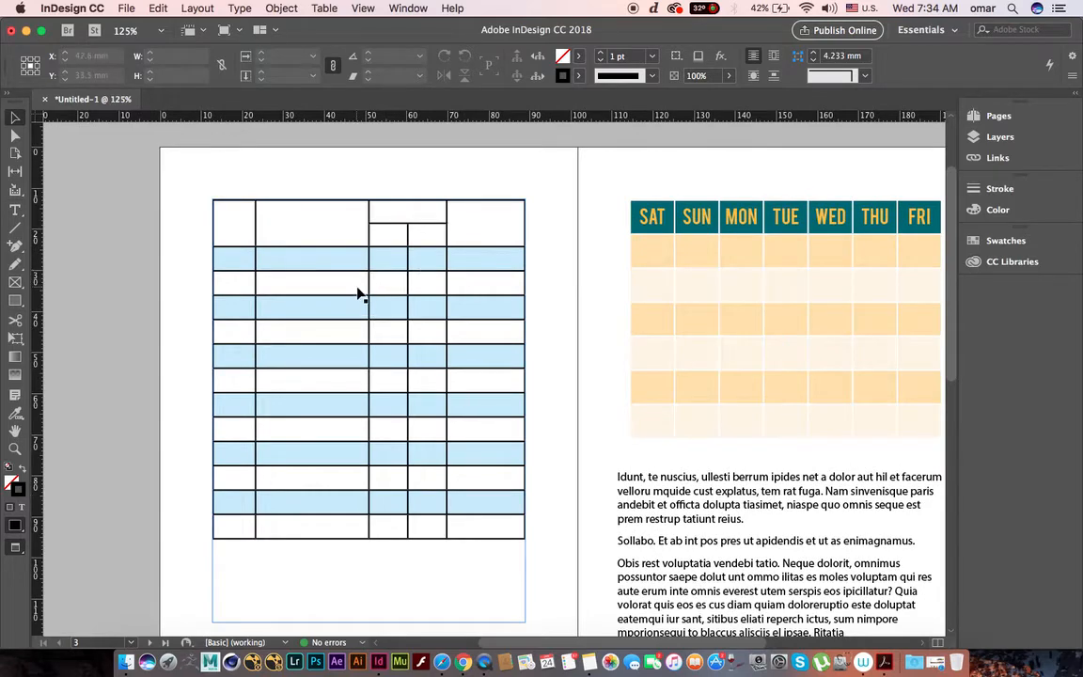
key(super+equal)
scroll(399, 330, down, 3)
scroll(399, 329, right, 3)
scroll(480, 406, down, 5)
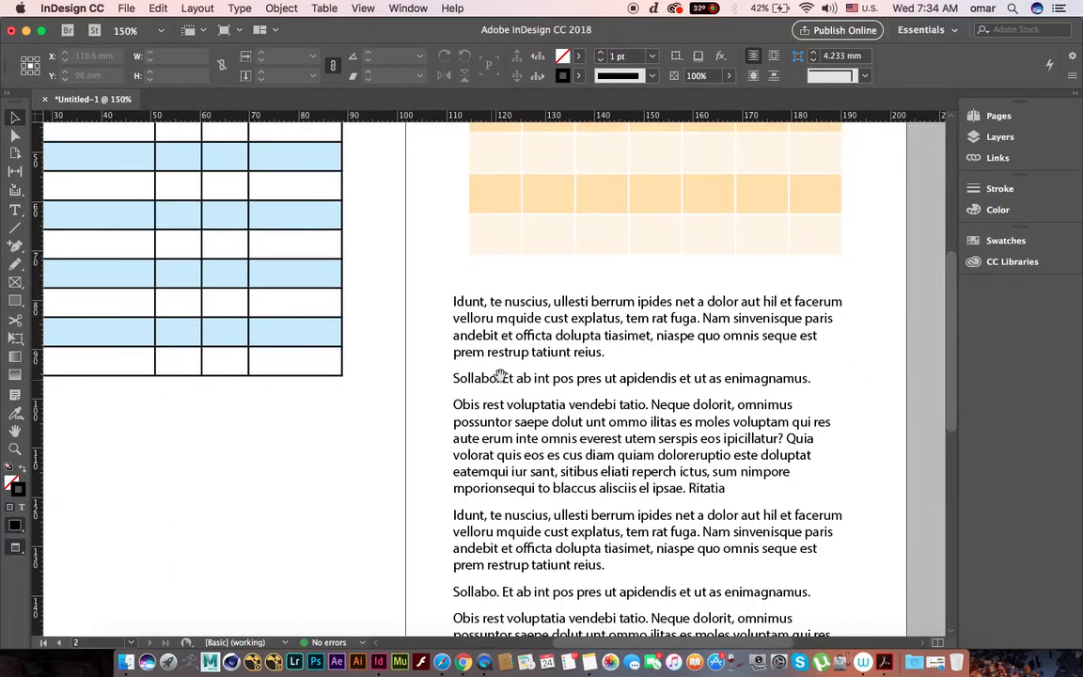
double_click(468, 344)
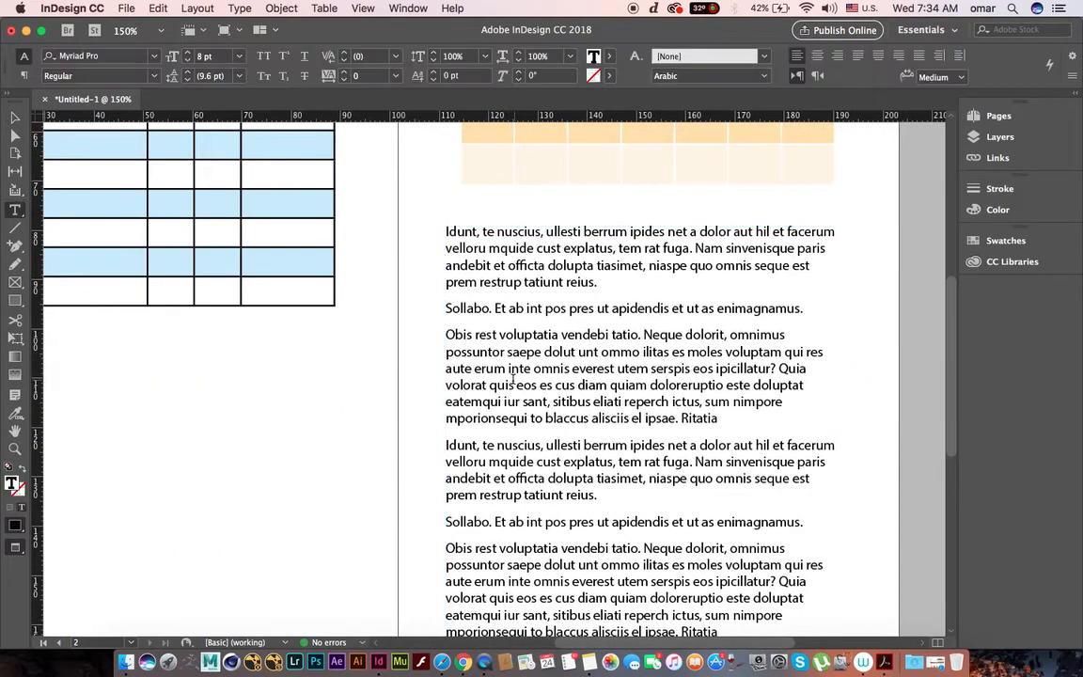
key(super+a)
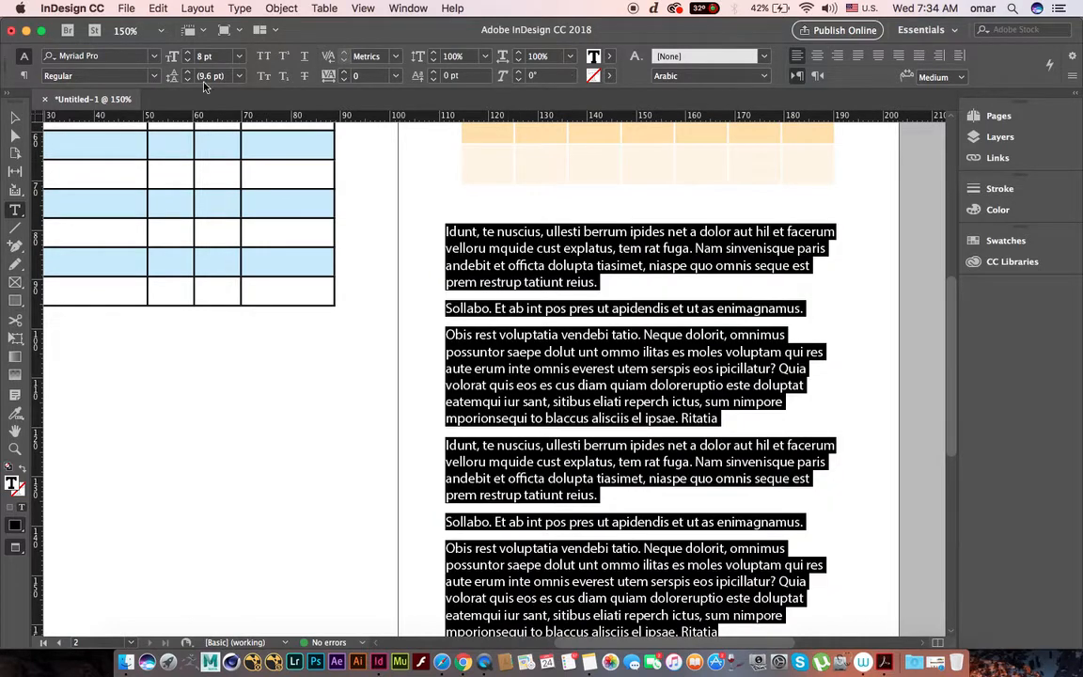
click(24, 76)
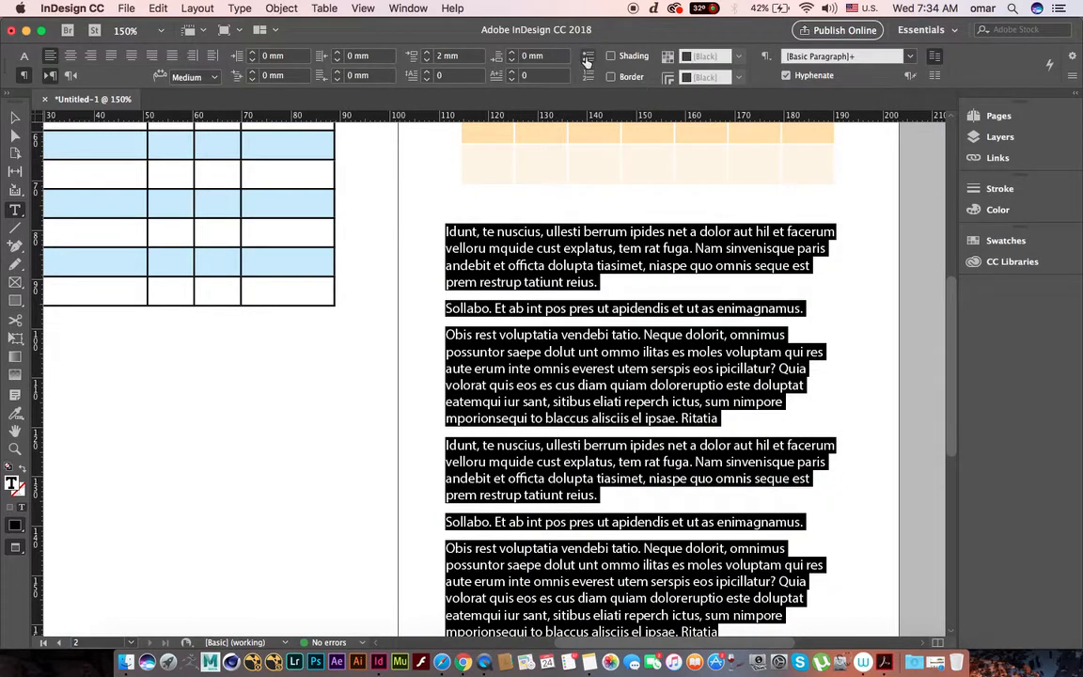
click(588, 56)
click(588, 77)
click(18, 121)
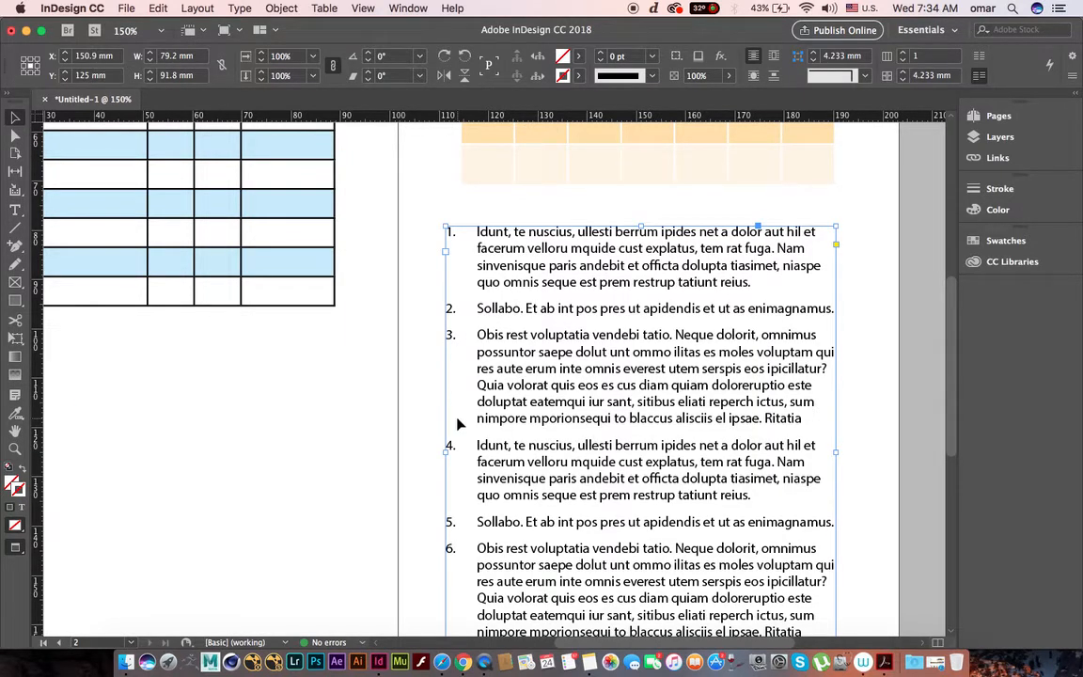
Turn on automatic numbering in the first-column cell of the first blue row in the blue-and-white table.
drag(249, 177, 573, 367)
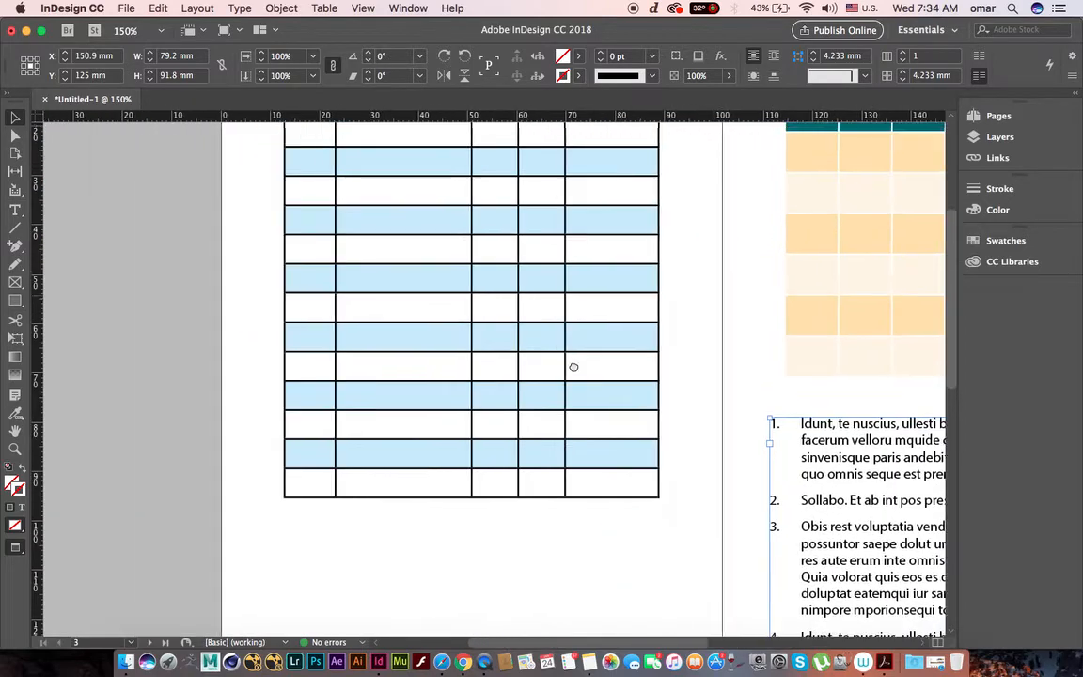
drag(506, 266, 471, 330)
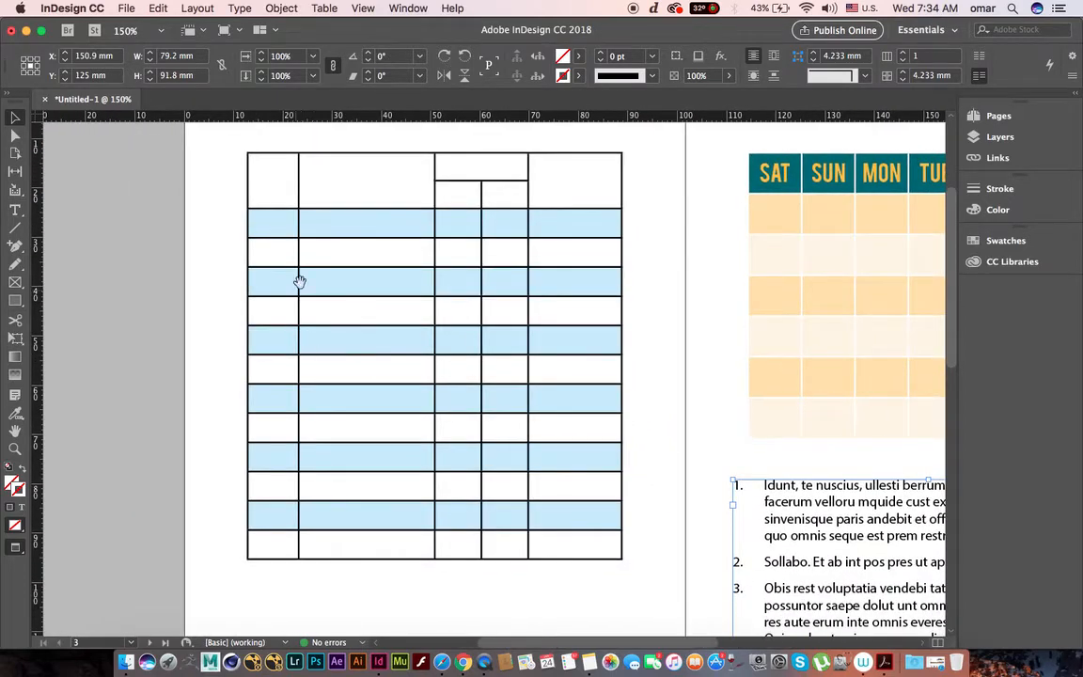
scroll(271, 254, right, 2)
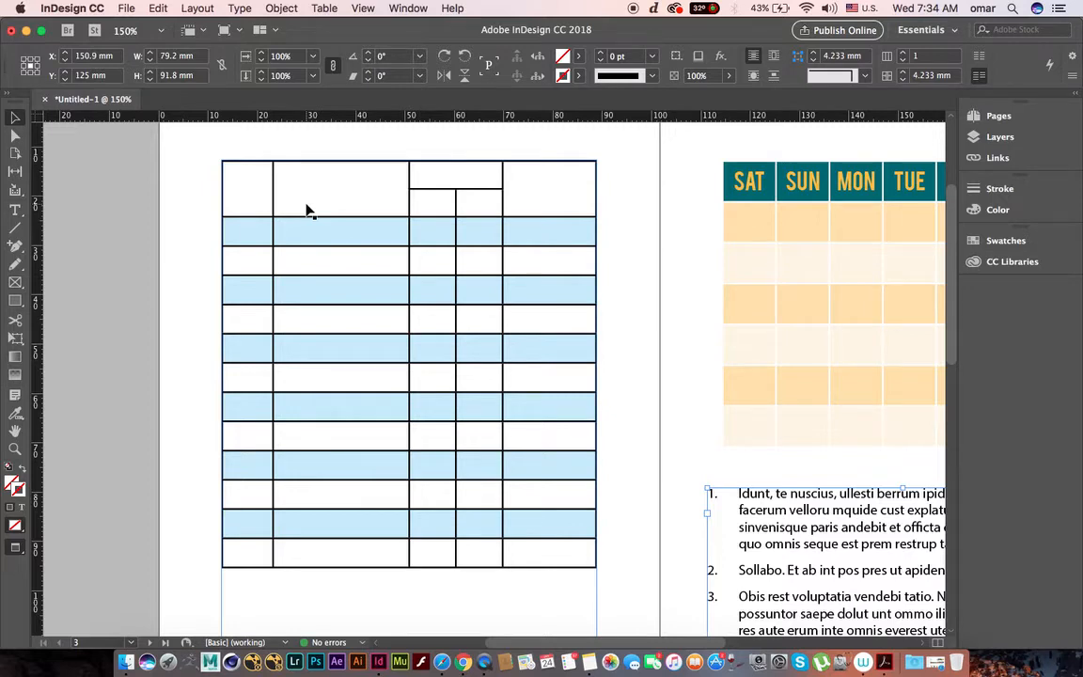
double_click(246, 240)
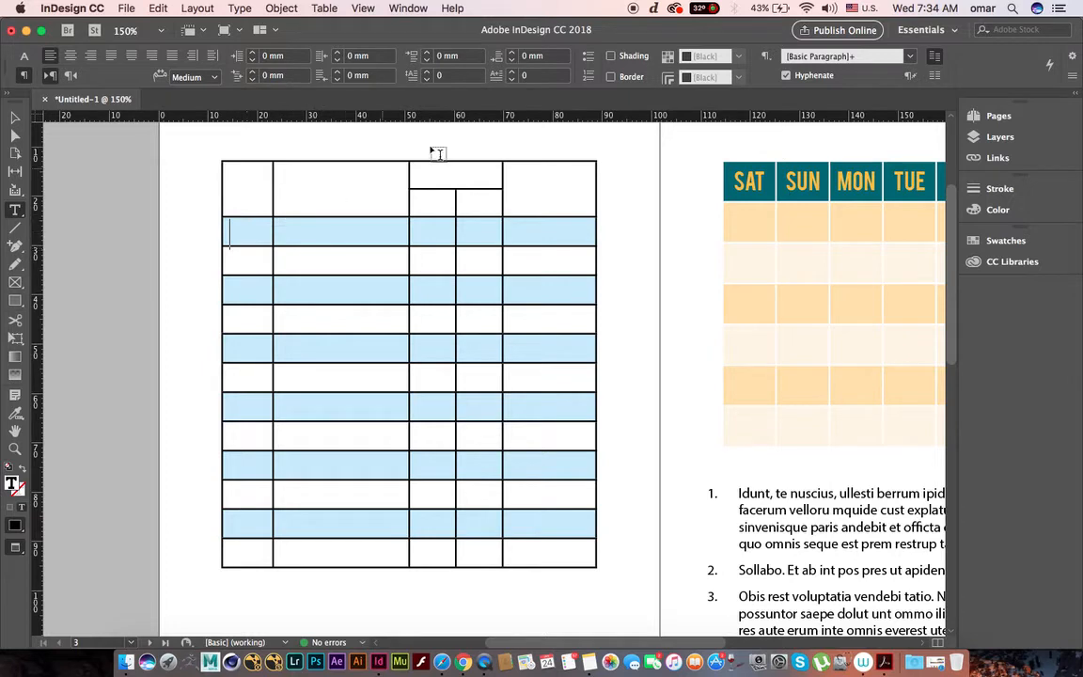
click(588, 78)
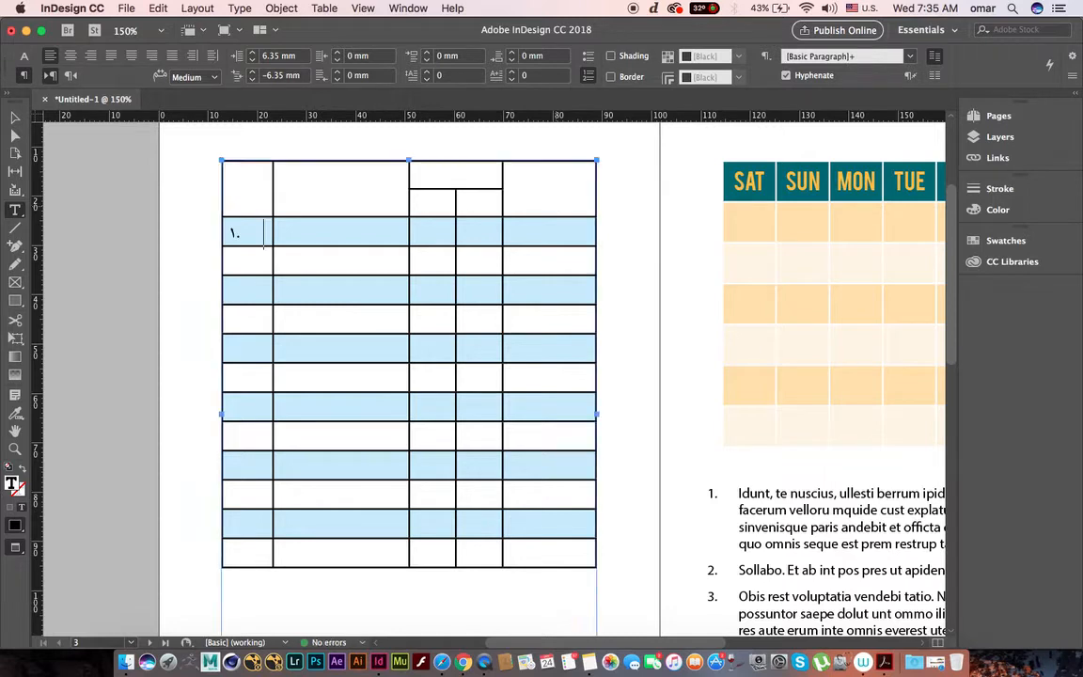
Clear the cell's placeholder content and insert an End Nested Style Here special character in its place.
key(BackSpace)
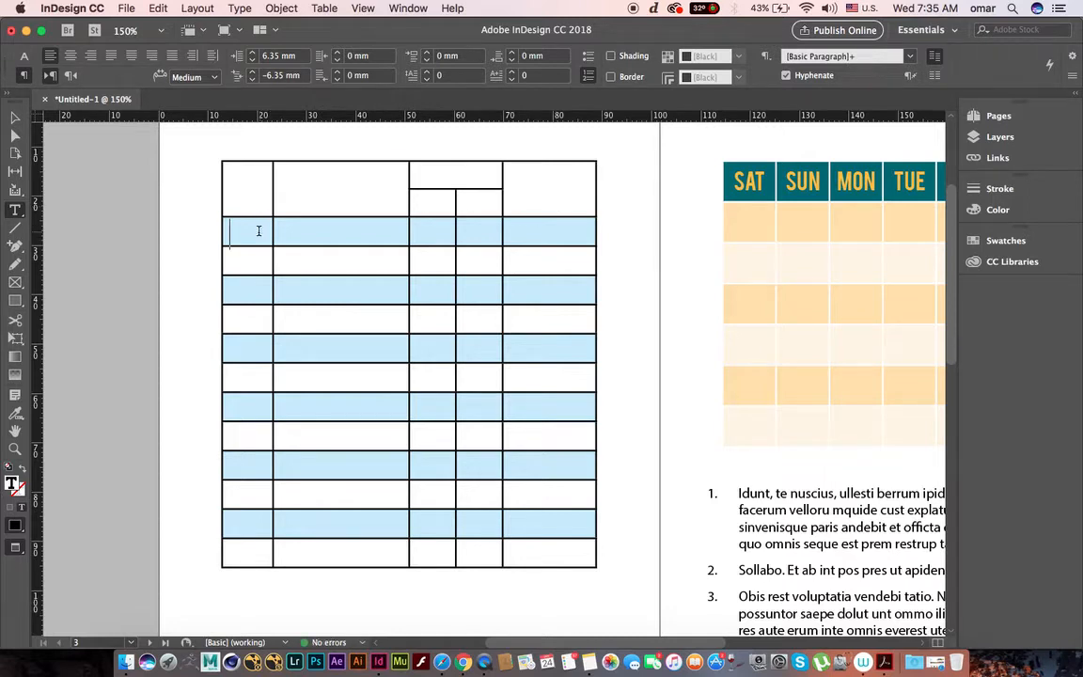
right_click(243, 236)
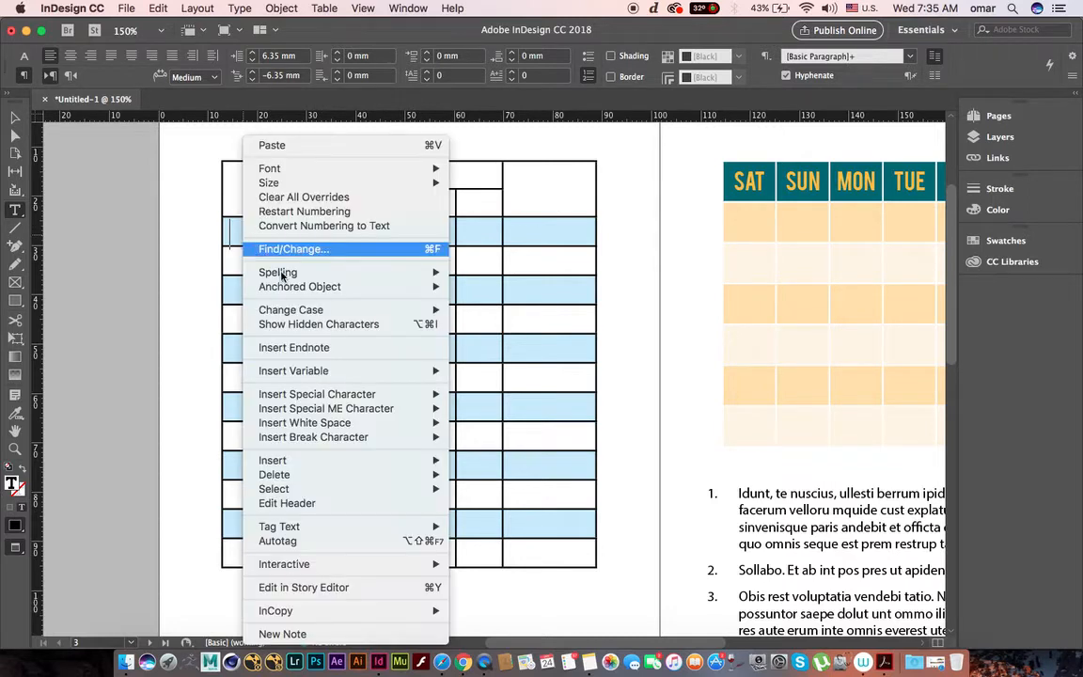
mouse_move(373, 400)
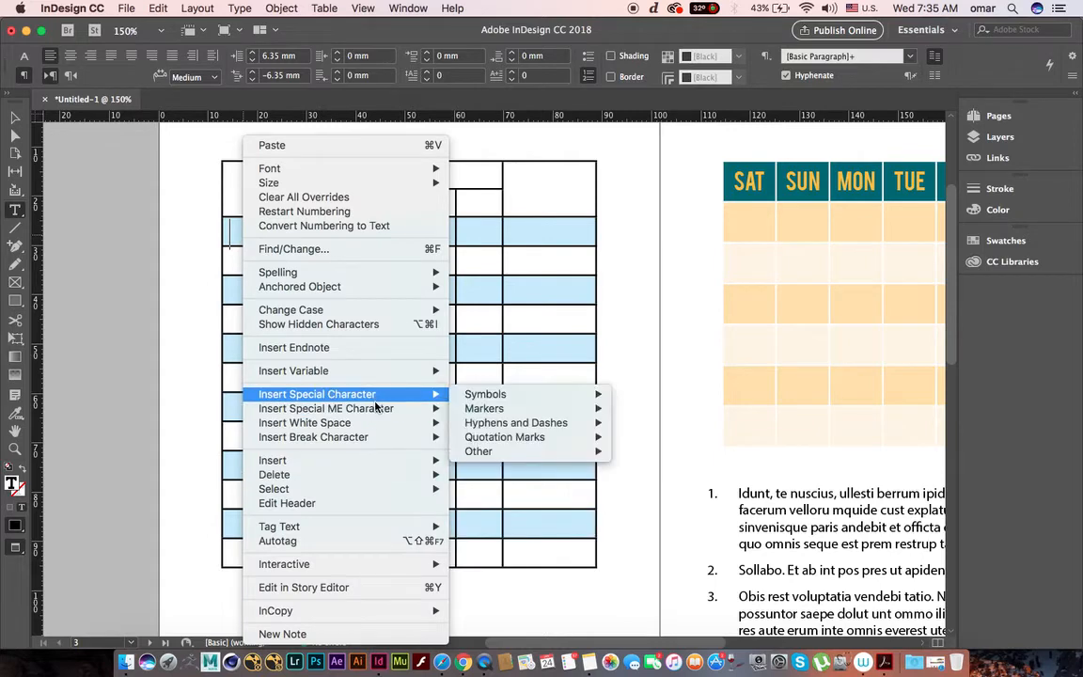
mouse_move(512, 452)
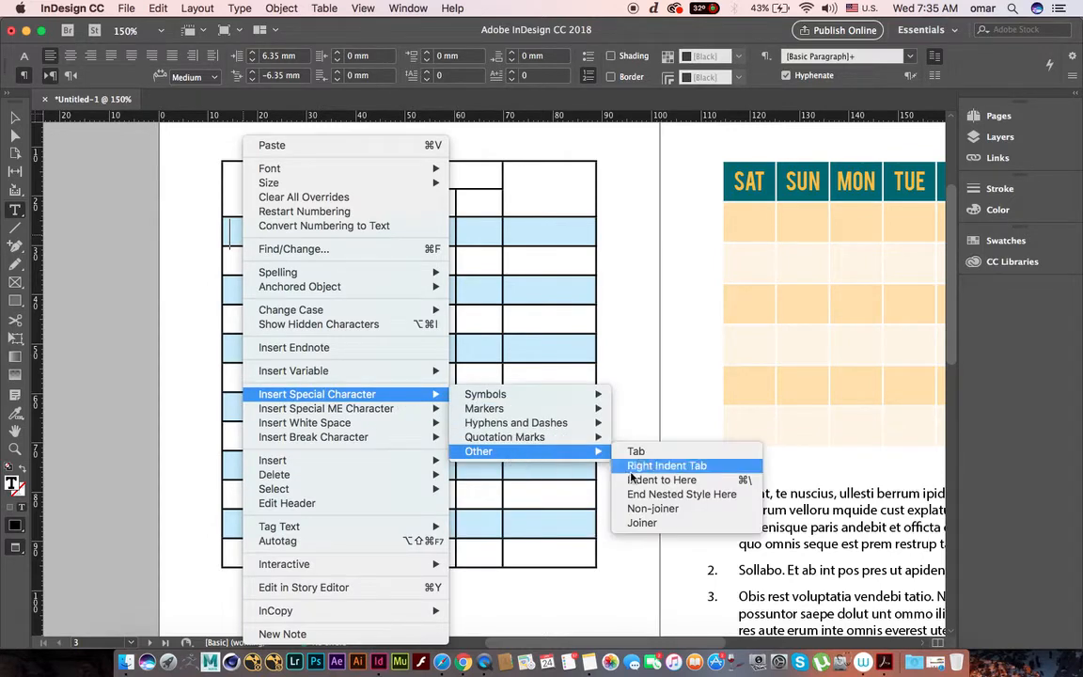
click(692, 502)
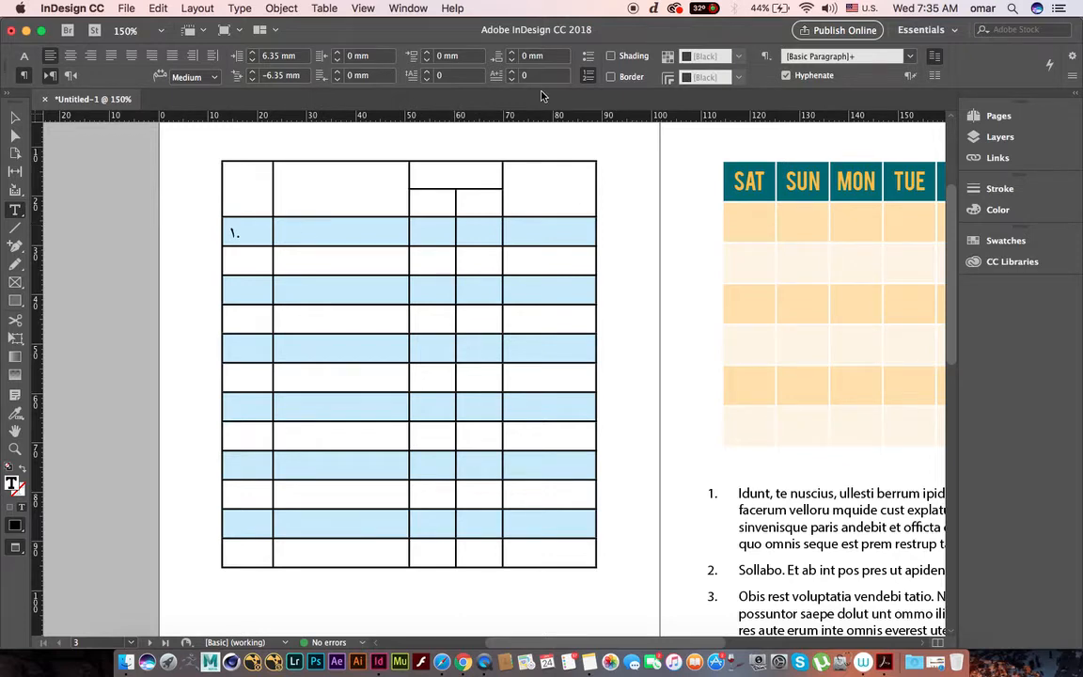
Remove the period and tab from the cell's number format, leaving only ^#.
alt+click(588, 78)
drag(713, 267, 699, 270)
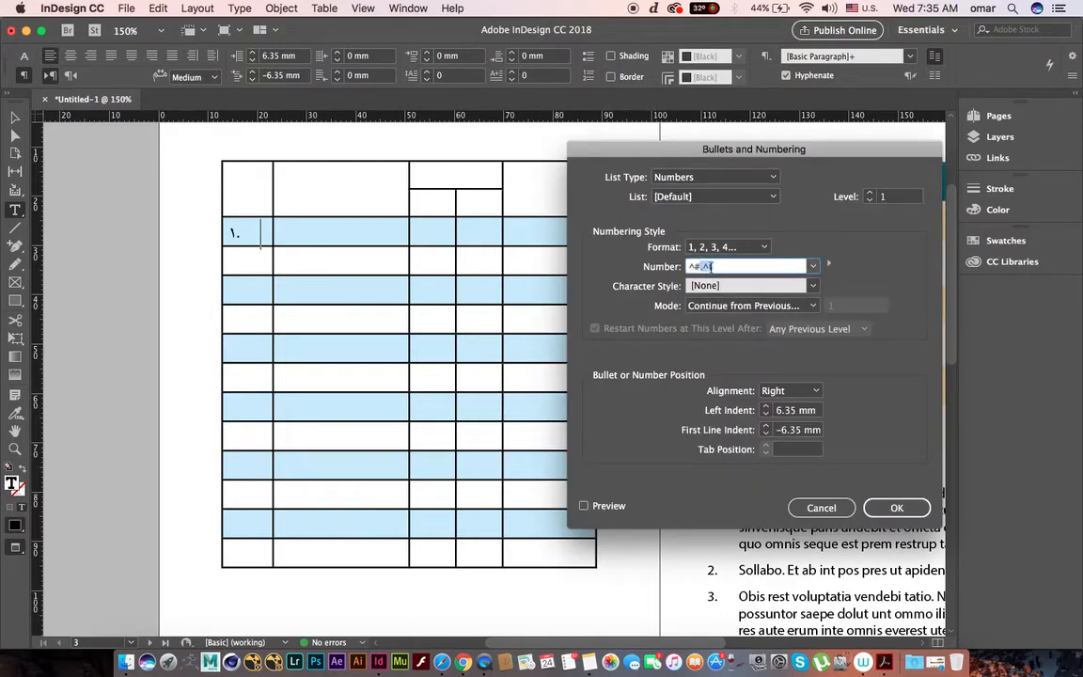
key(BackSpace)
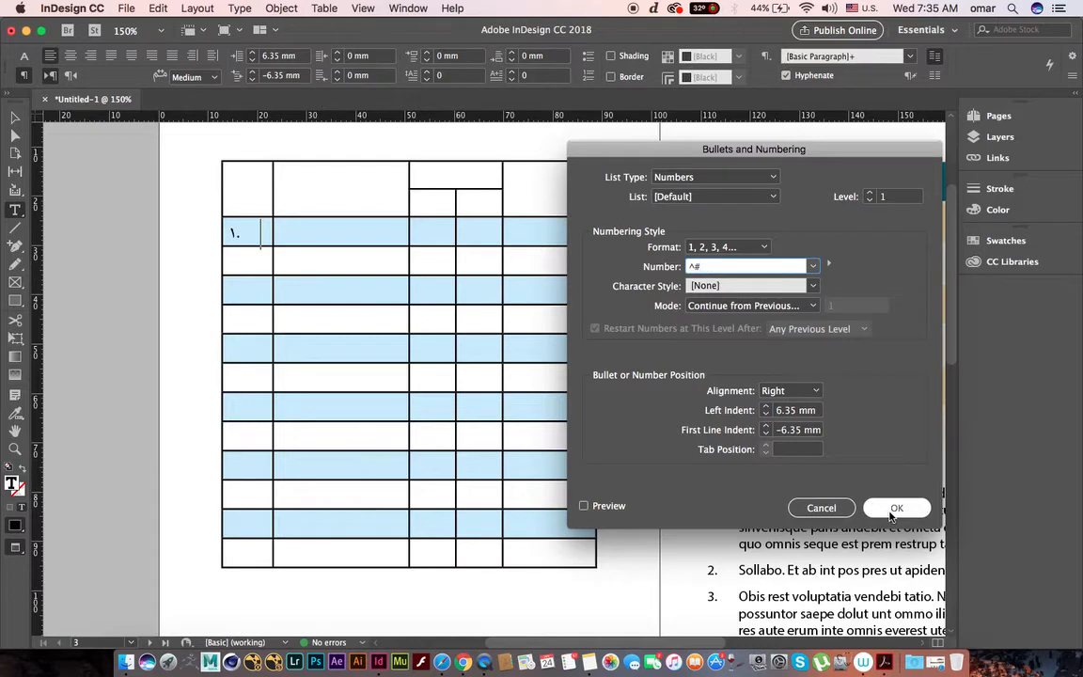
click(884, 507)
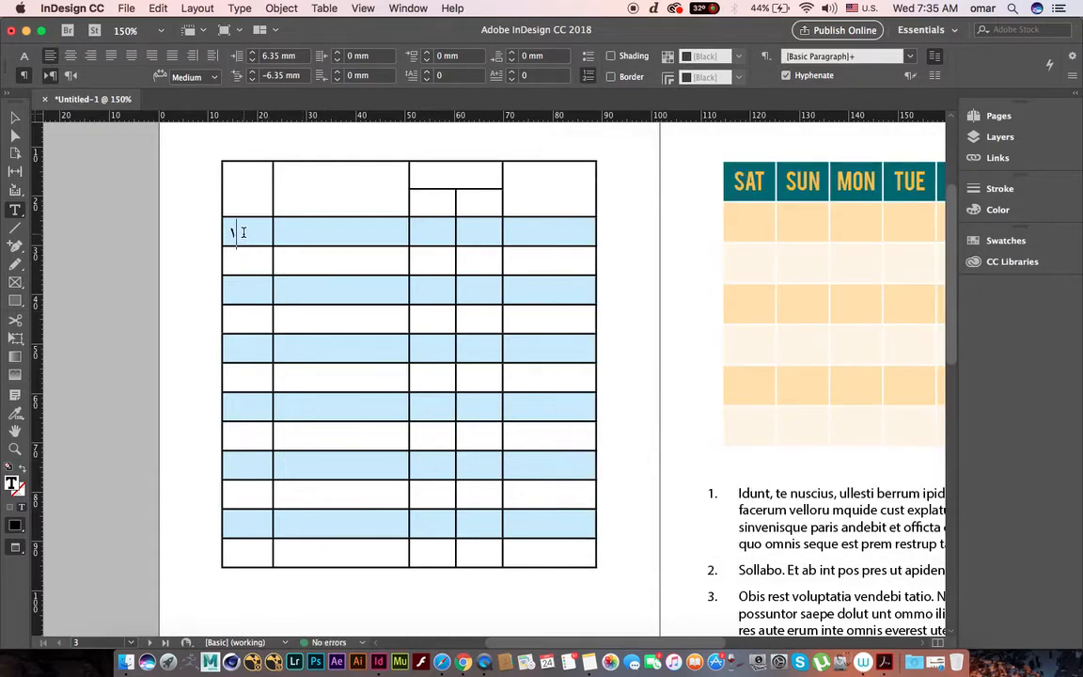
Select the numbered cell and set its font to Myriad Pro Regular.
drag(244, 233, 229, 232)
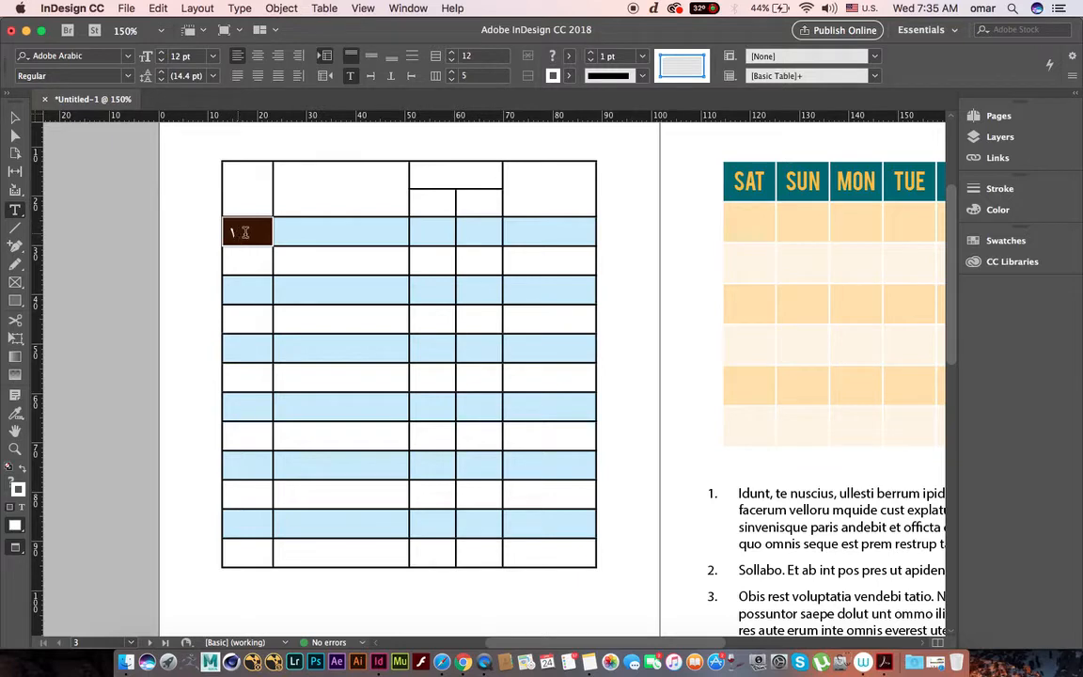
click(245, 234)
drag(263, 237, 271, 239)
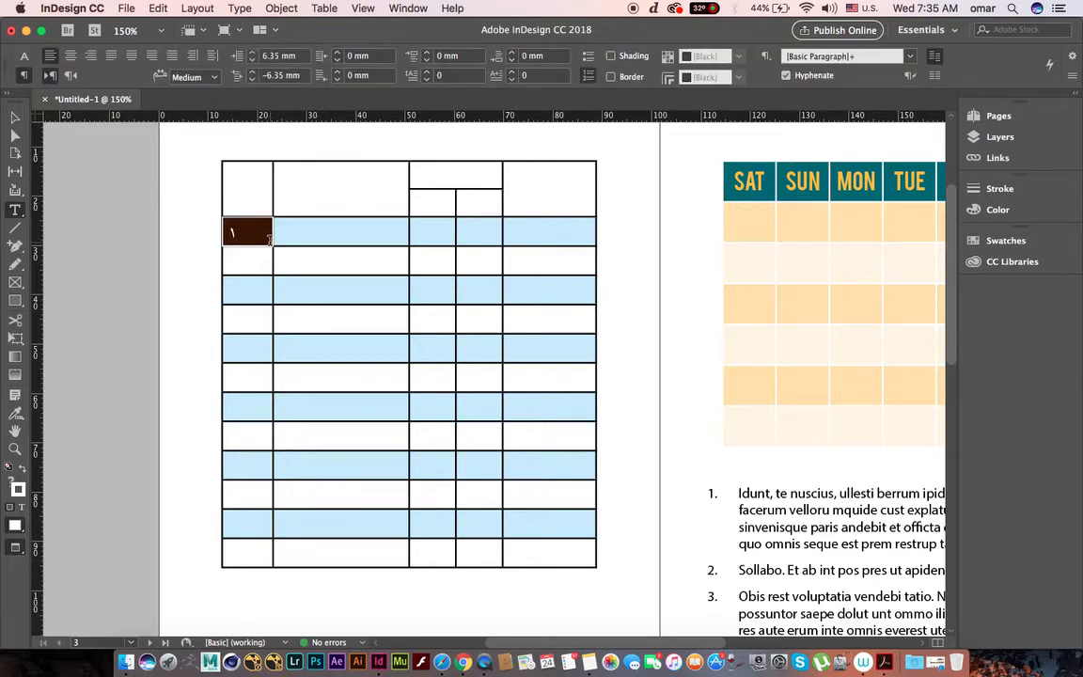
click(94, 56)
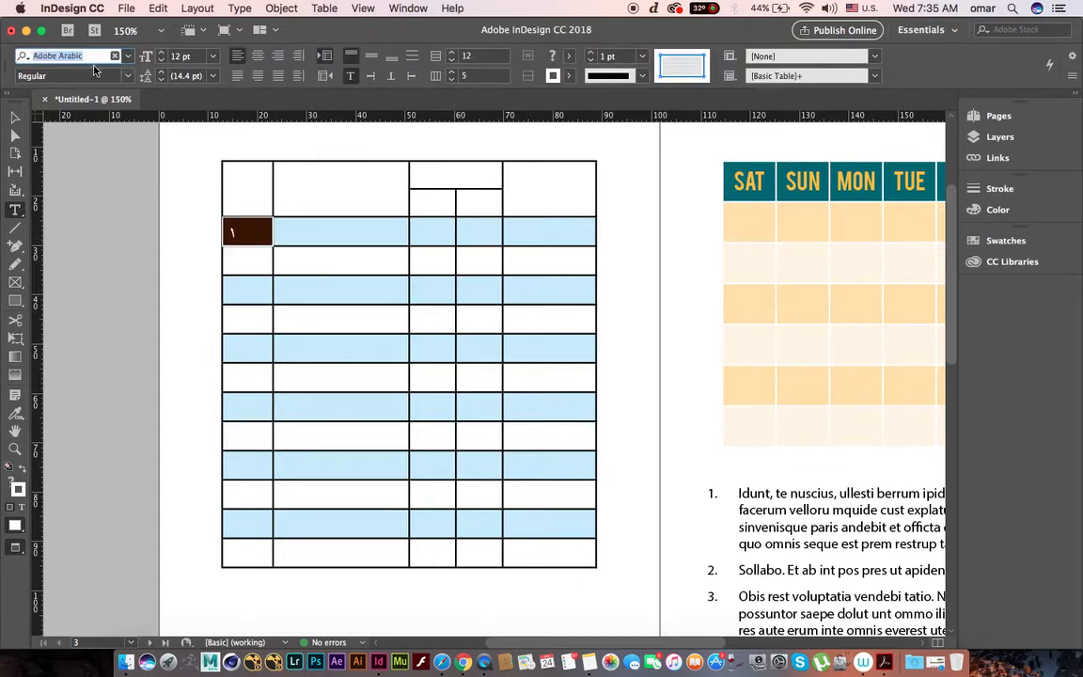
text(myria)
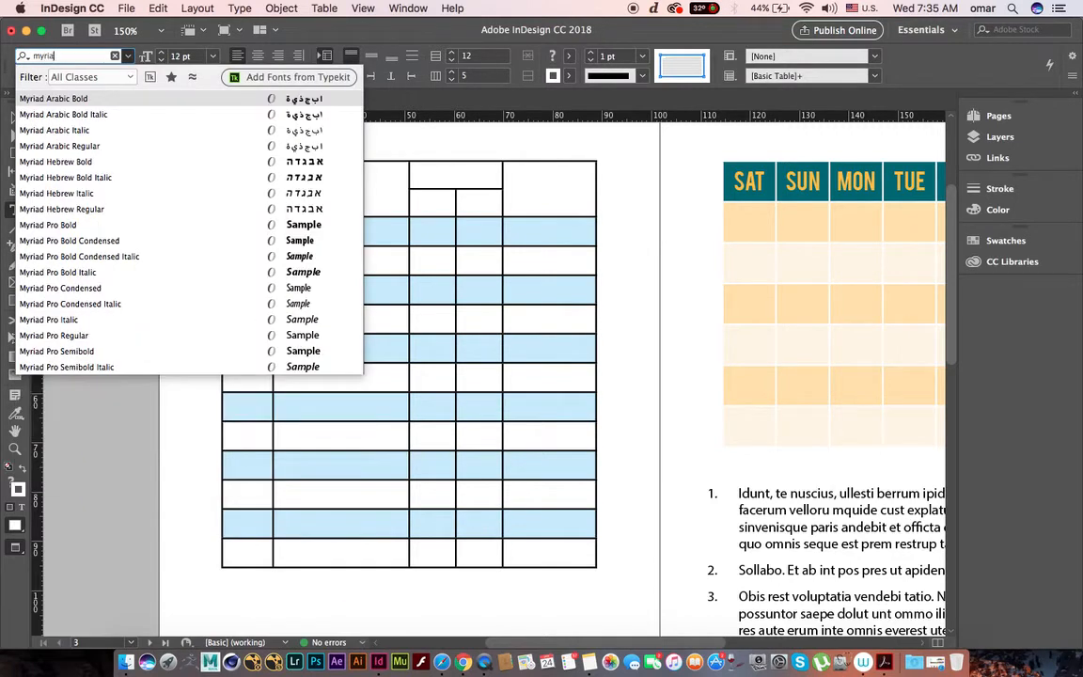
text(d)
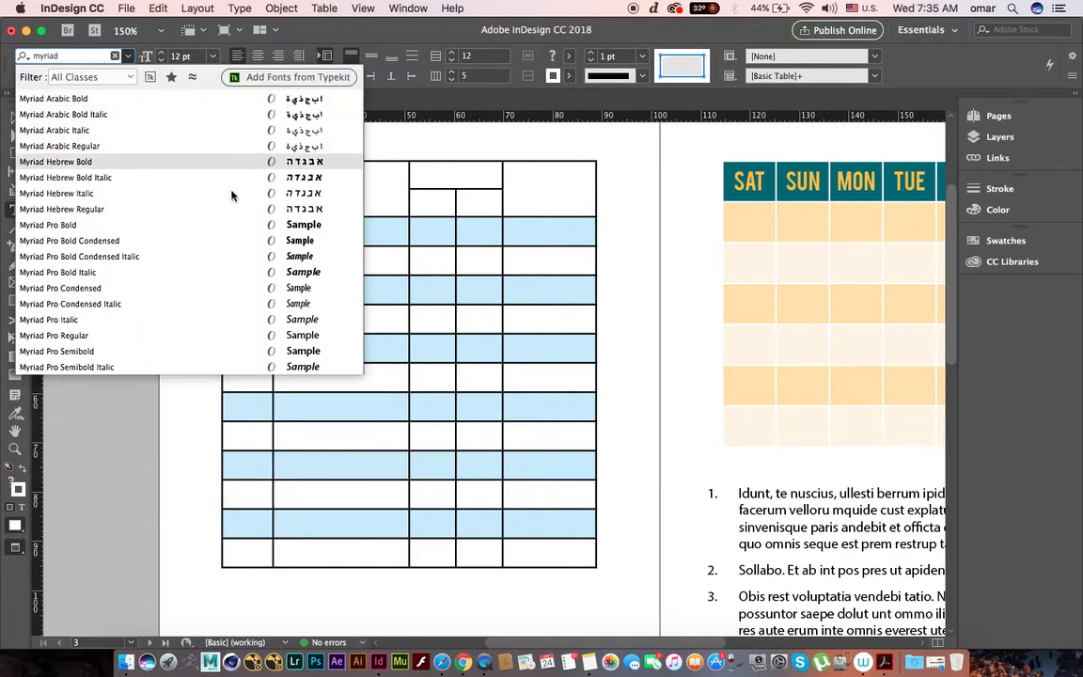
click(108, 335)
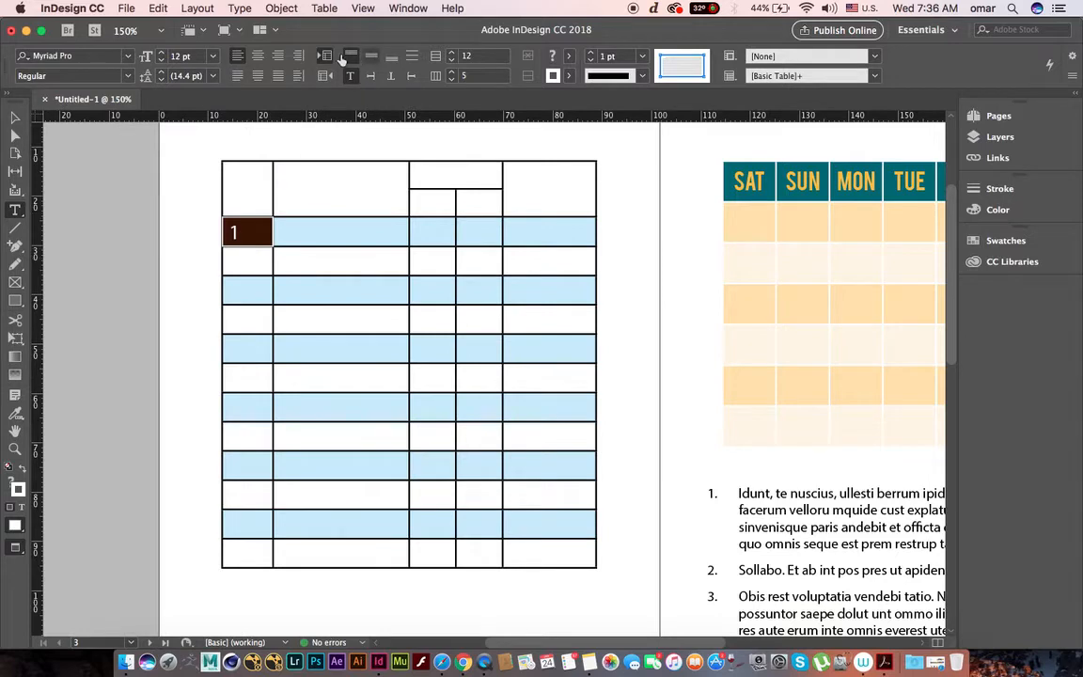
Centre the number horizontally in its cell and set its font style to Bold.
click(256, 56)
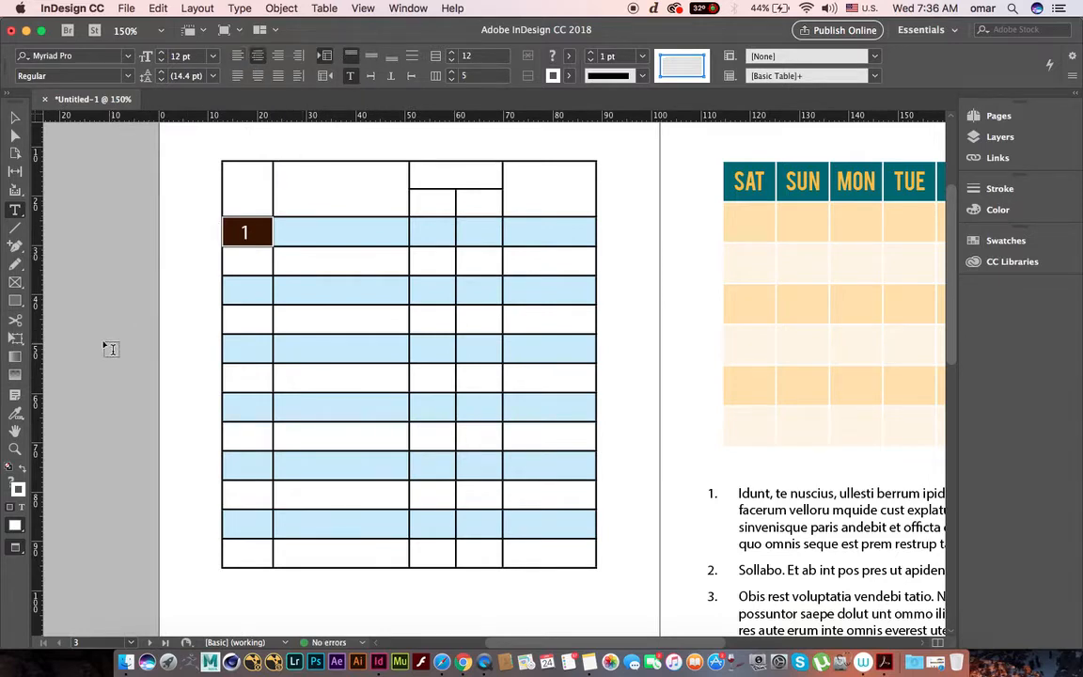
click(113, 74)
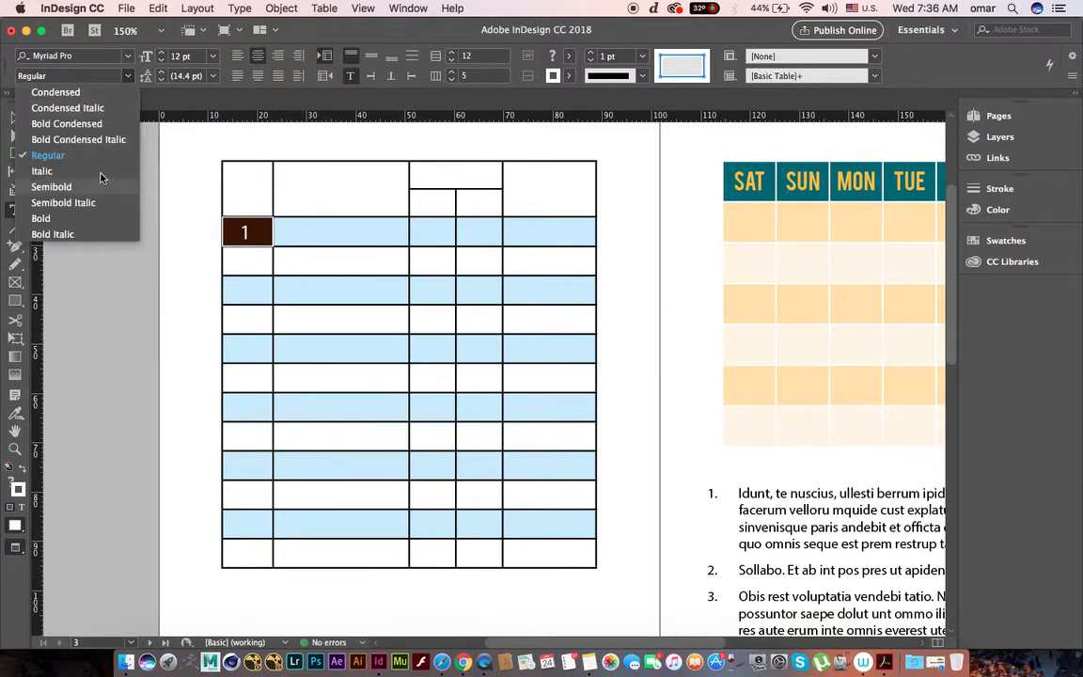
click(83, 217)
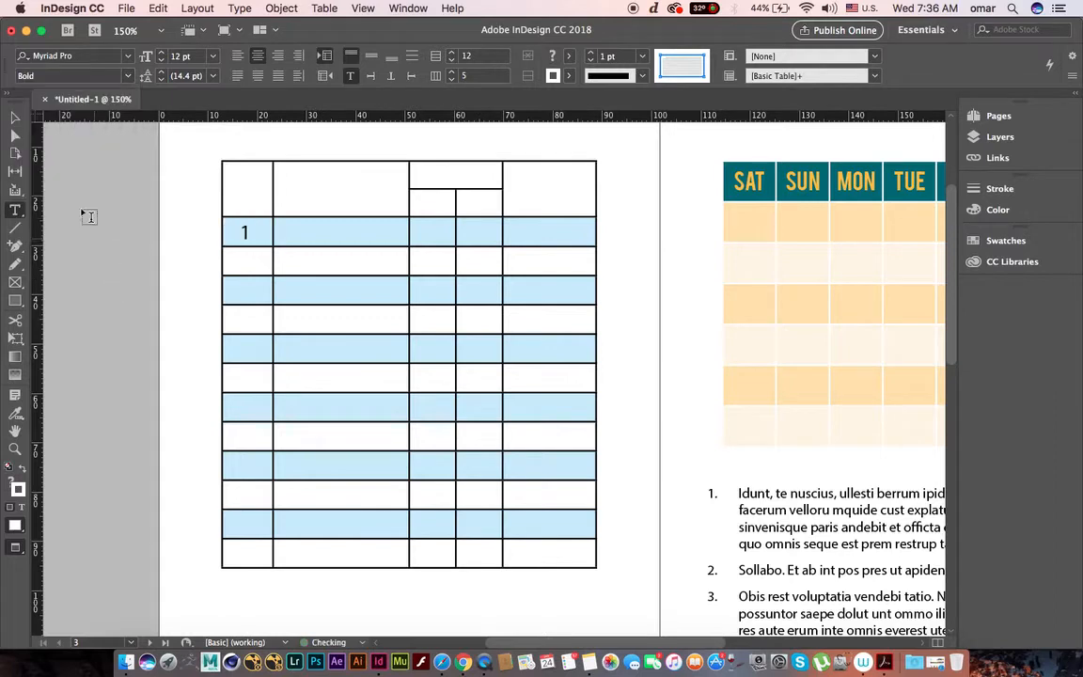
Copy the numbered cell and paste it into all the first-column cells below it.
click(253, 232)
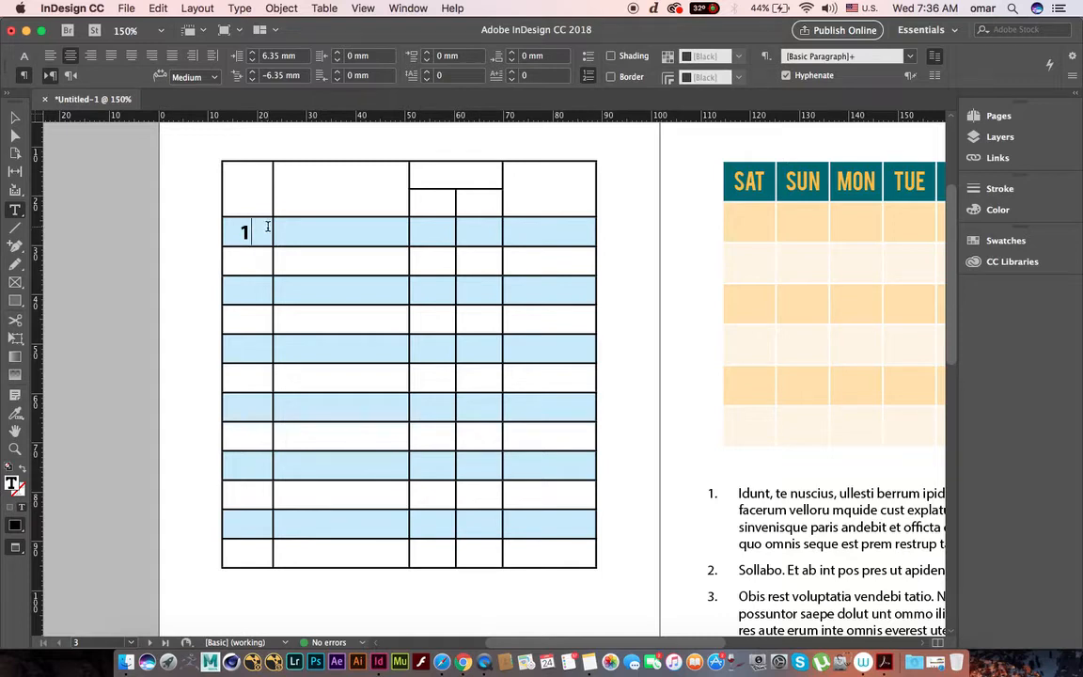
drag(233, 231, 221, 233)
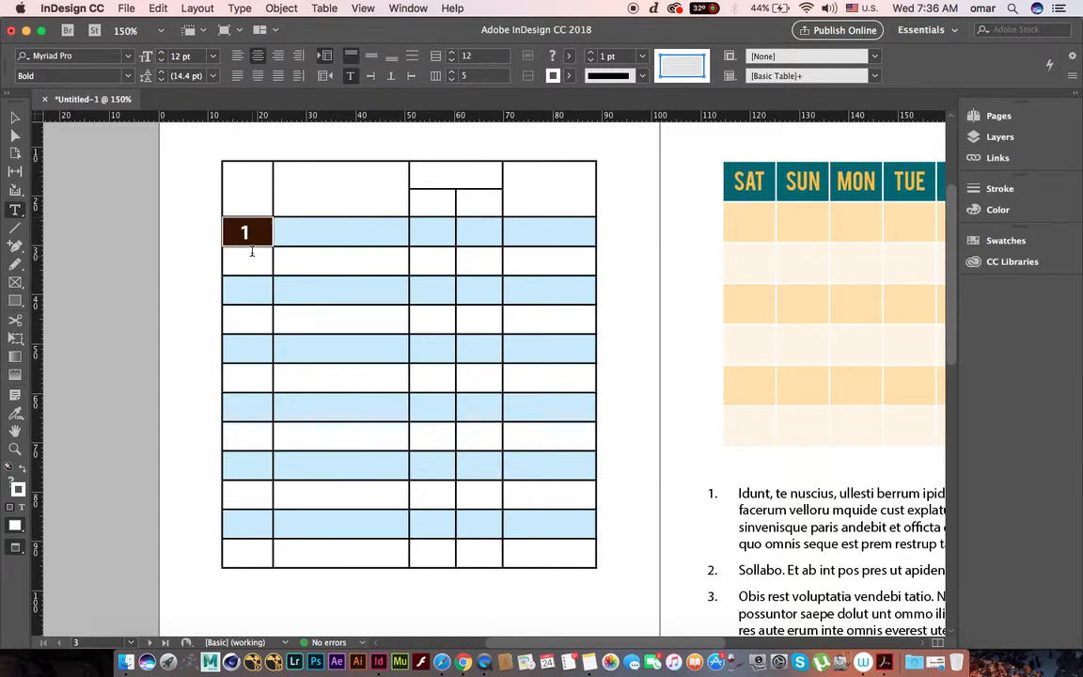
drag(252, 252, 261, 559)
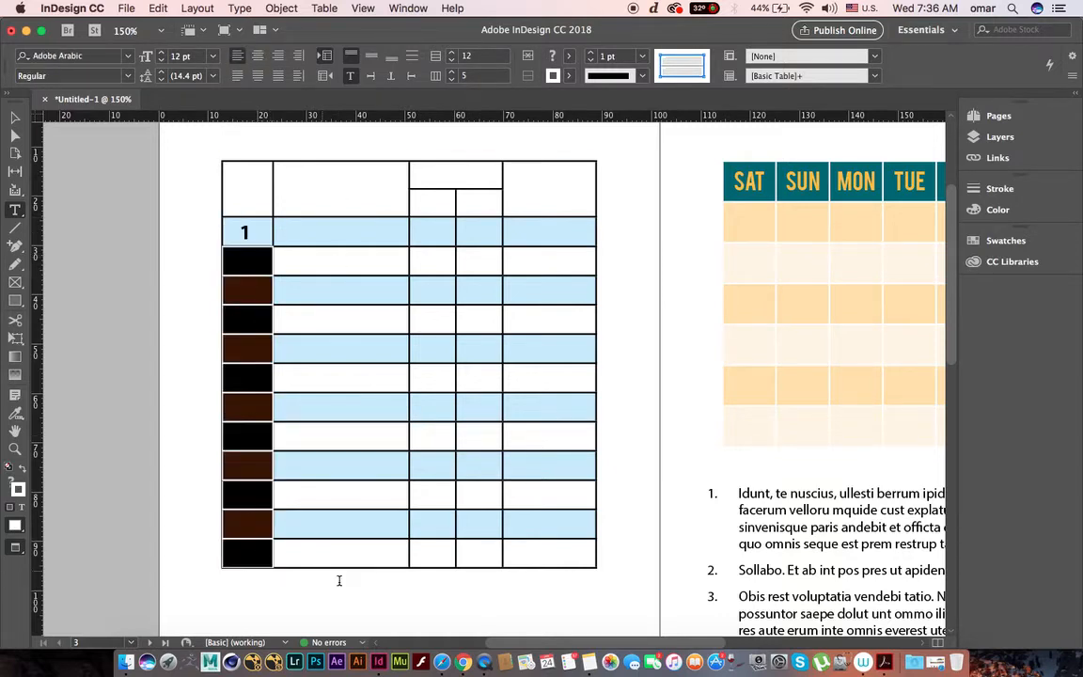
key(super+v)
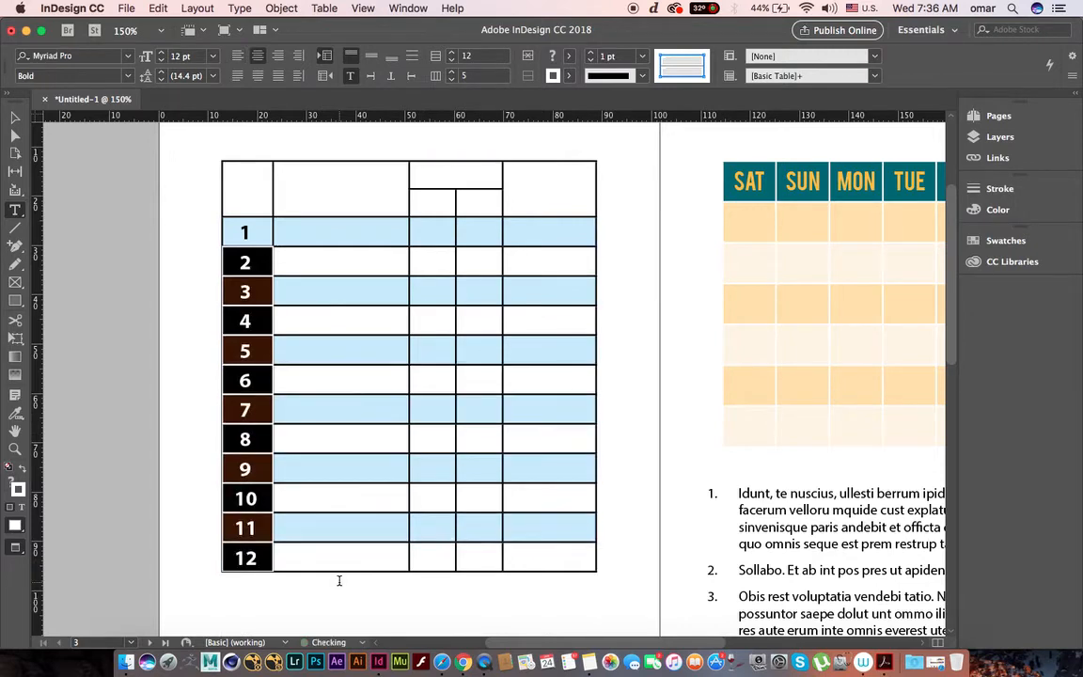
click(15, 117)
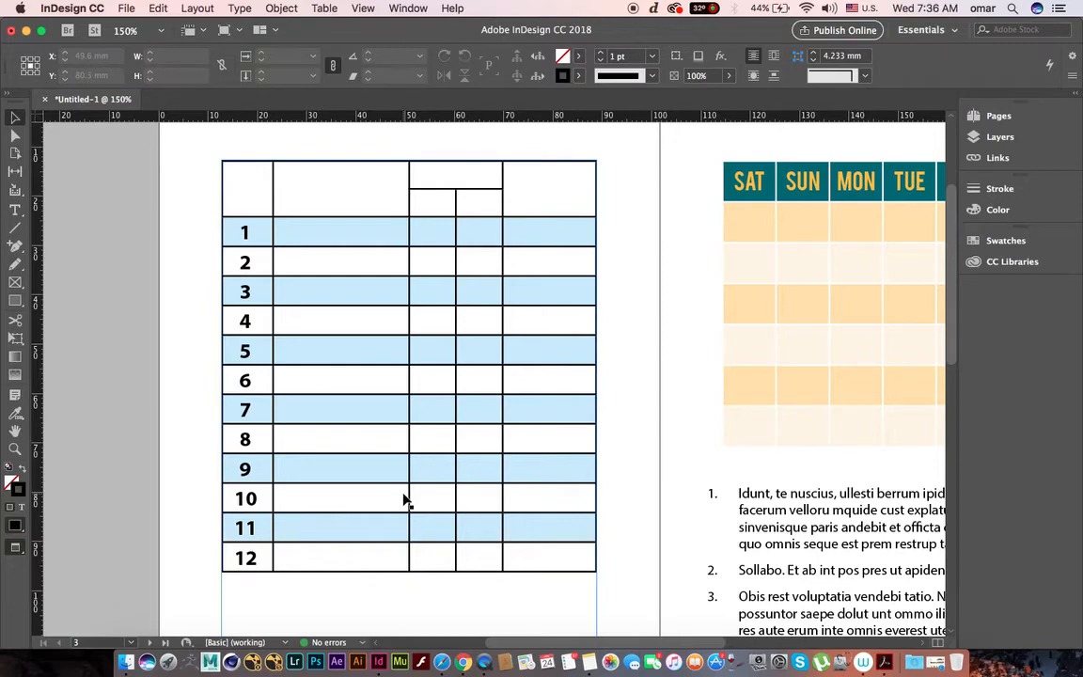
Apply a numbered list to the calendar's first-week cell under MON.
key(super+minus)
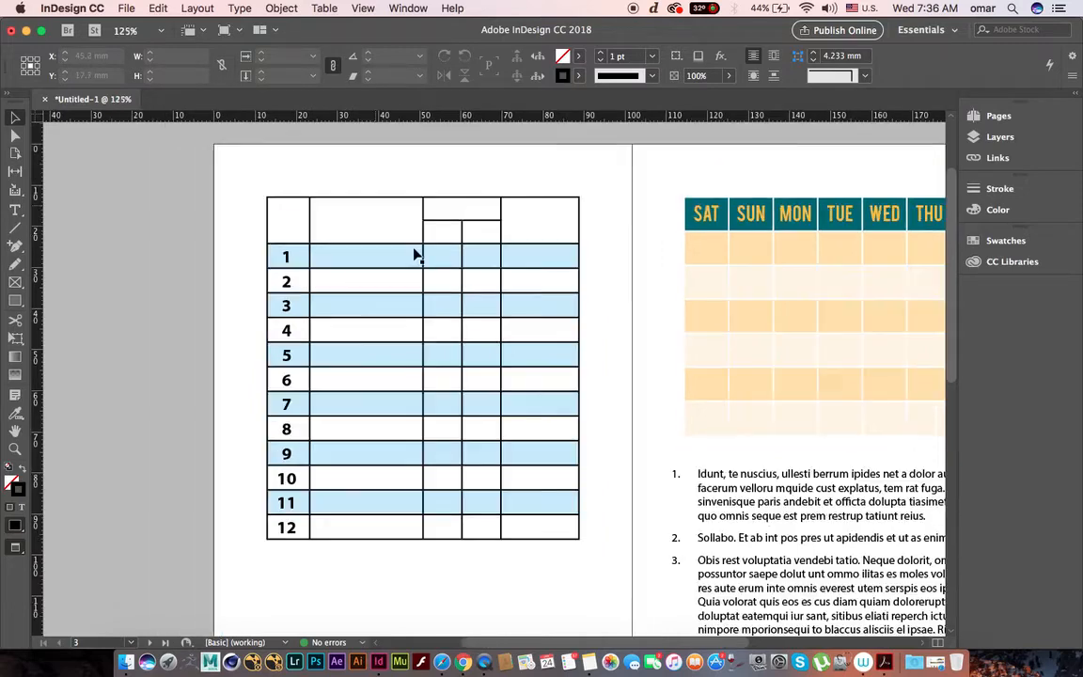
scroll(493, 281, right, 5)
drag(403, 294, 337, 332)
key(super+equal)
drag(315, 214, 516, 350)
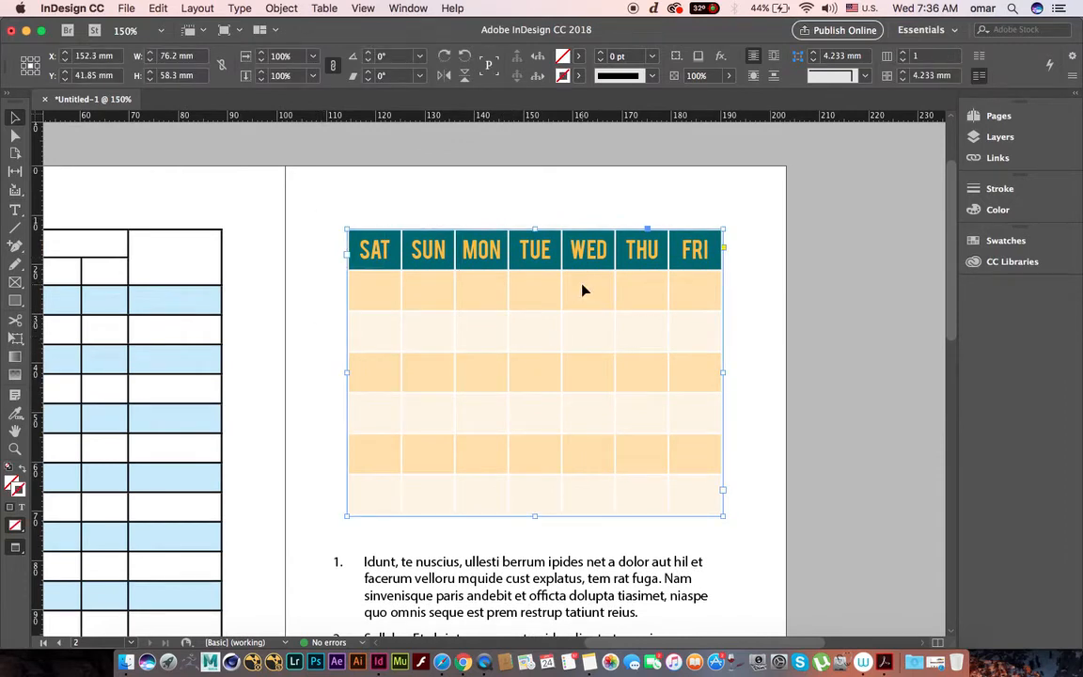
double_click(477, 291)
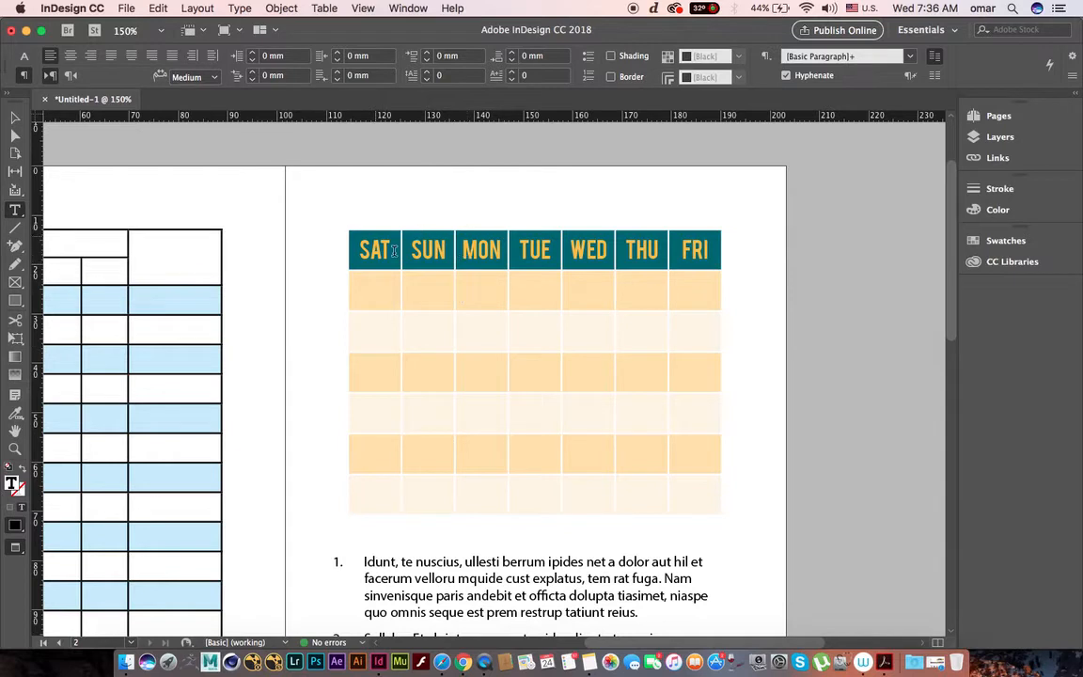
click(588, 76)
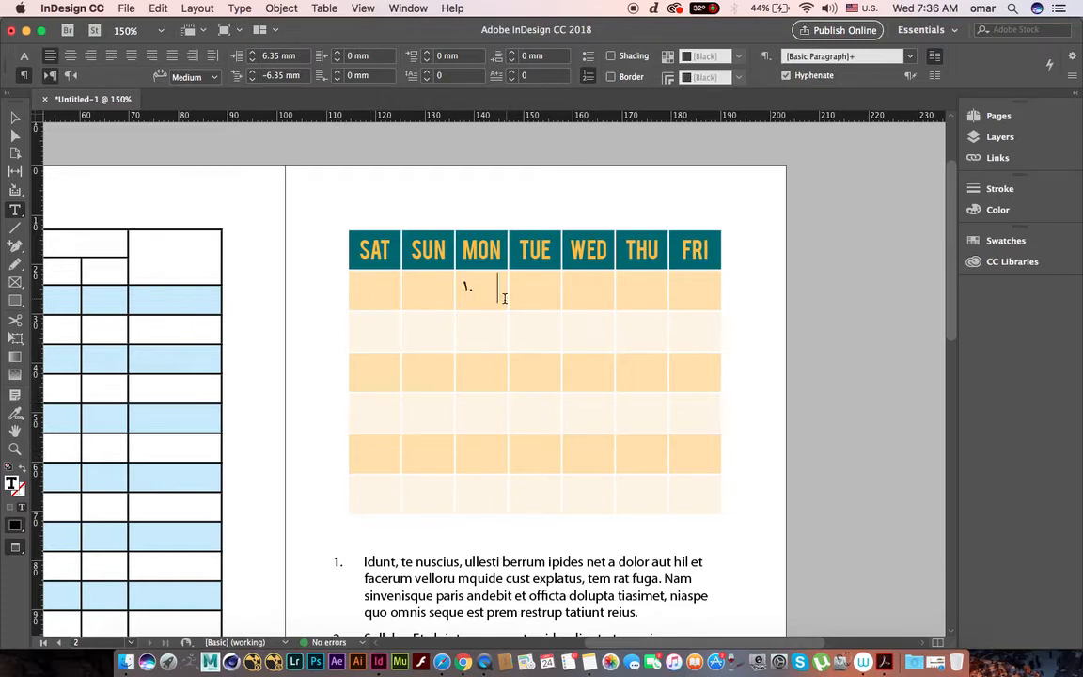
Select the numbered MON cell of the calendar and set its font to Myriad Pro Regular.
key(Escape)
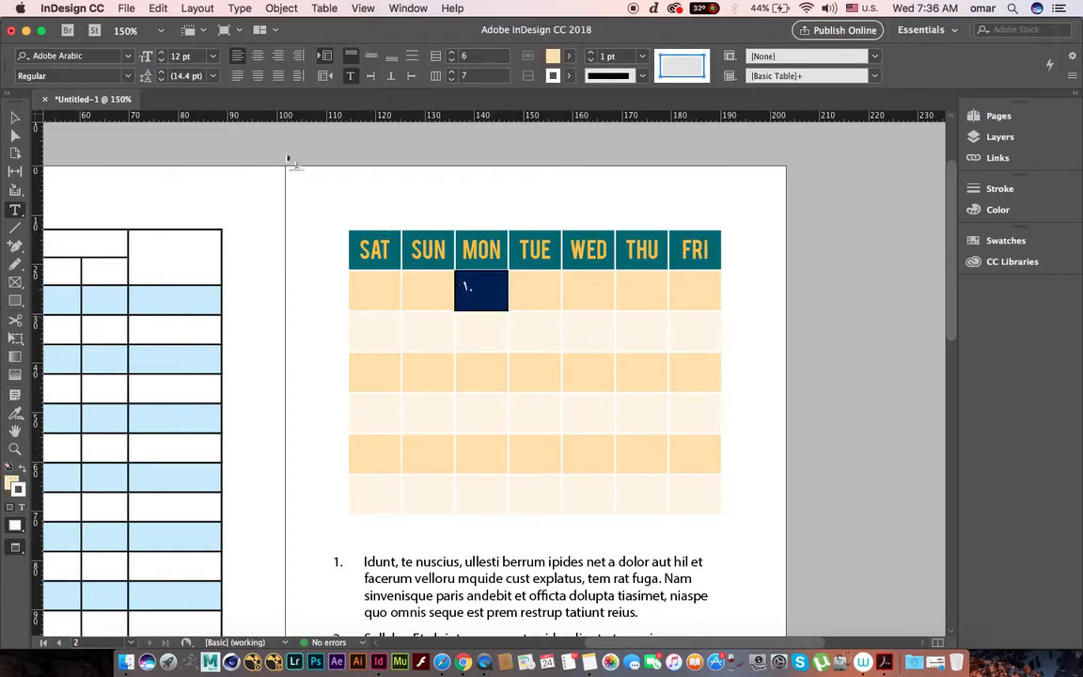
click(114, 53)
text(myriad)
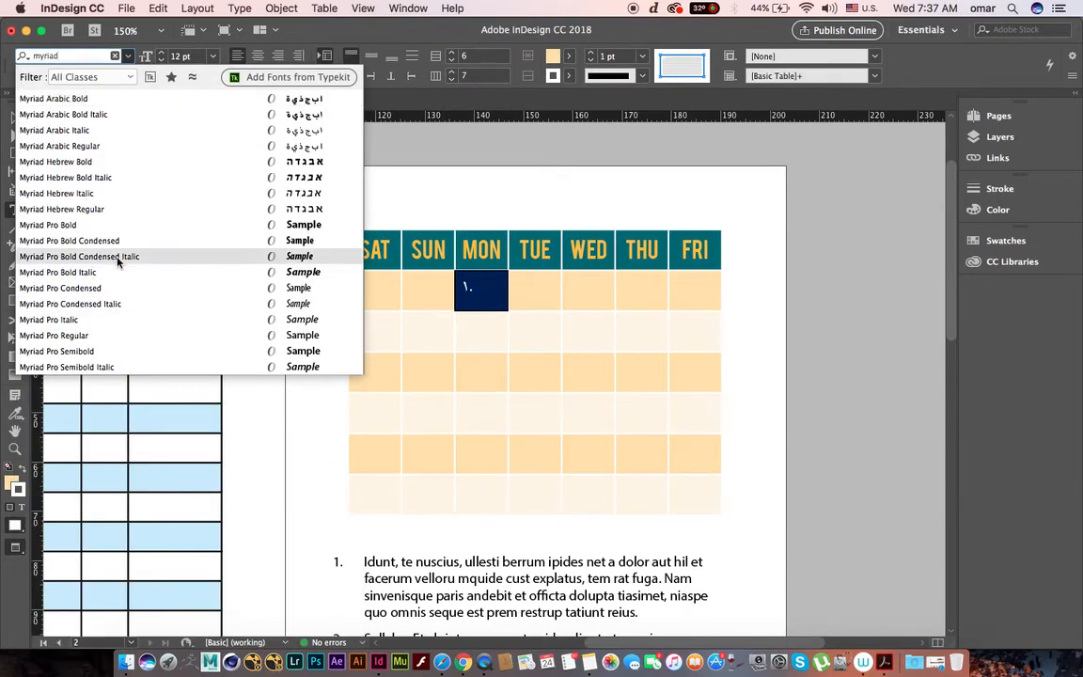
click(130, 336)
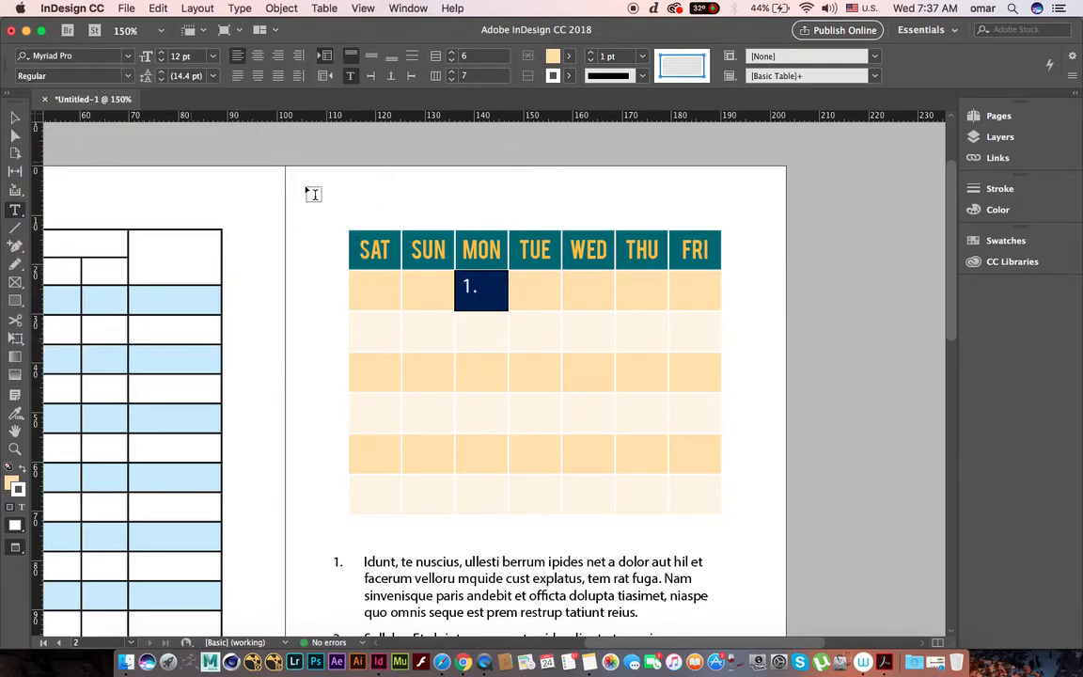
Remove the period and tab from the MON cell's number format in Bullets and Numbering, leaving only ^#.
click(487, 294)
drag(494, 298, 461, 284)
click(491, 288)
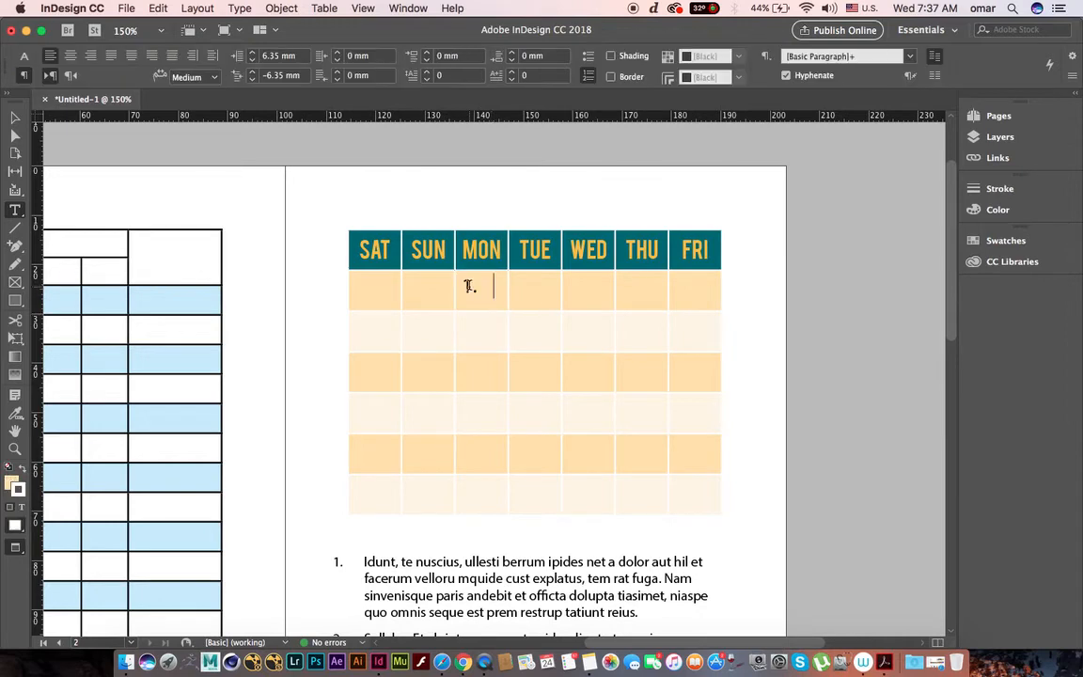
alt+click(588, 76)
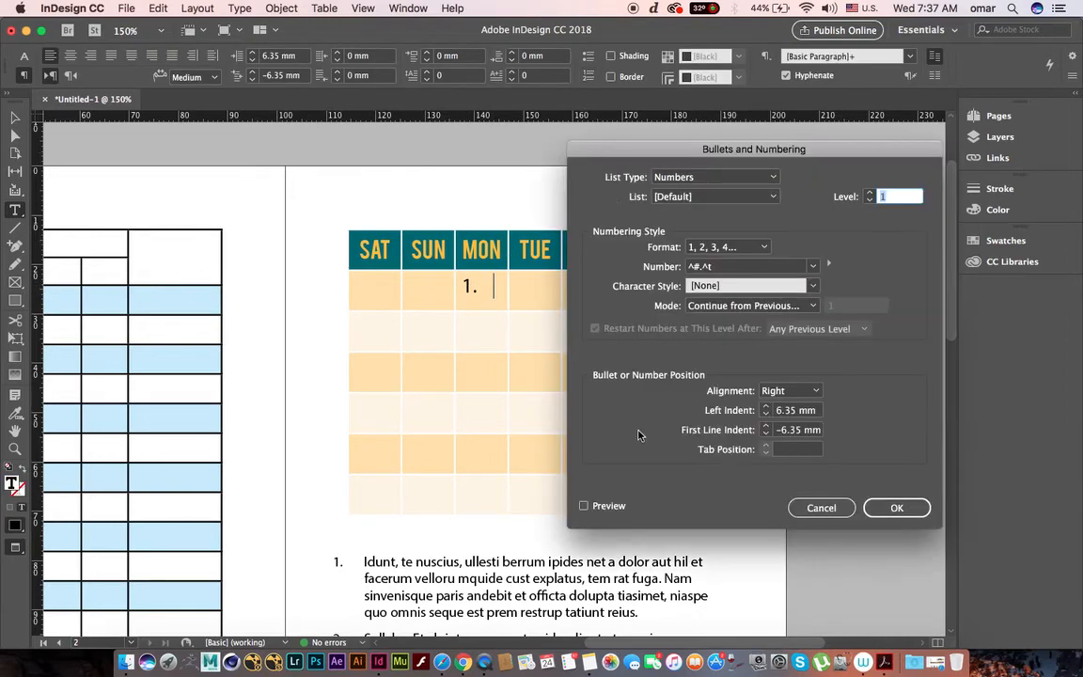
click(708, 270)
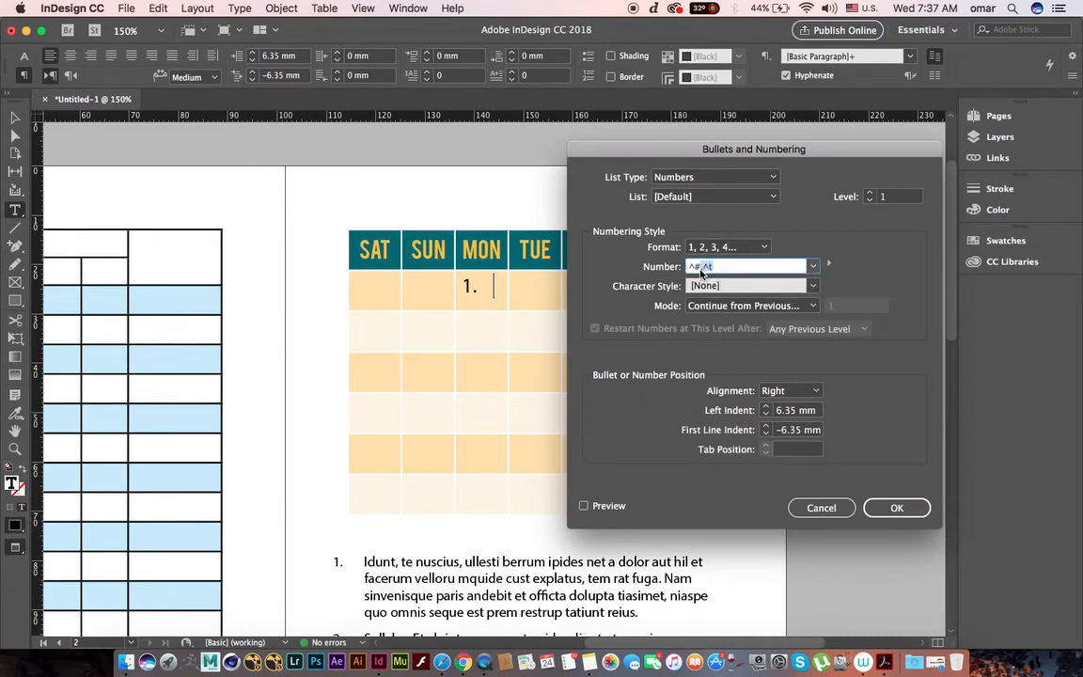
drag(709, 270, 699, 289)
key(BackSpace)
click(895, 508)
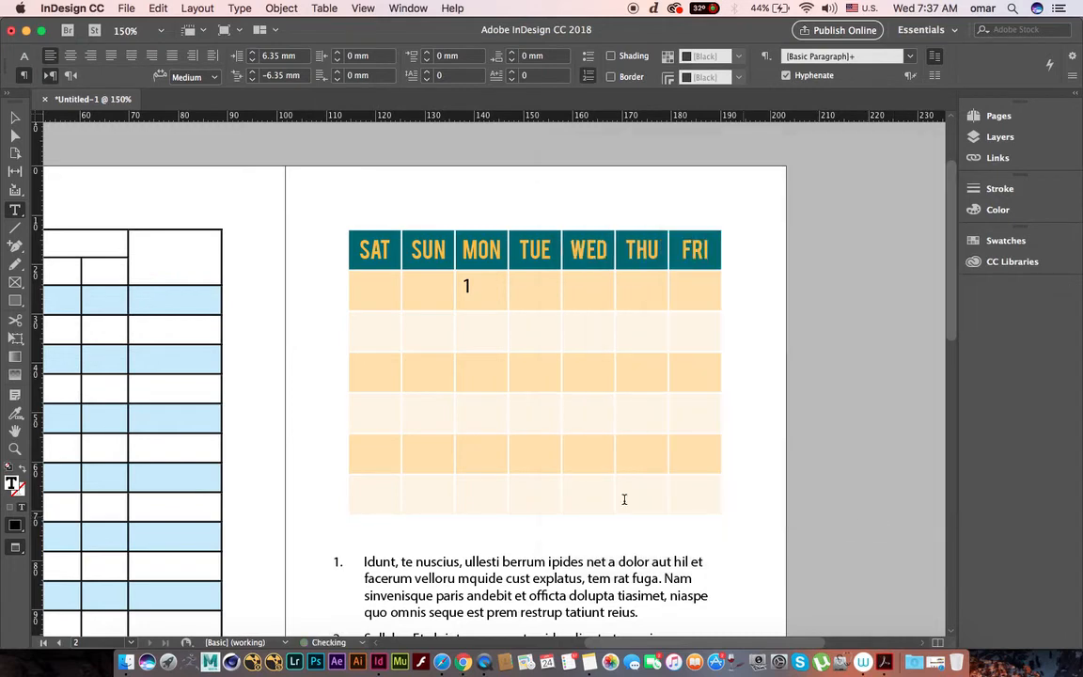
Set the MON cell's number to Bold and centre it horizontally and vertically in the cell.
click(476, 286)
key(Escape)
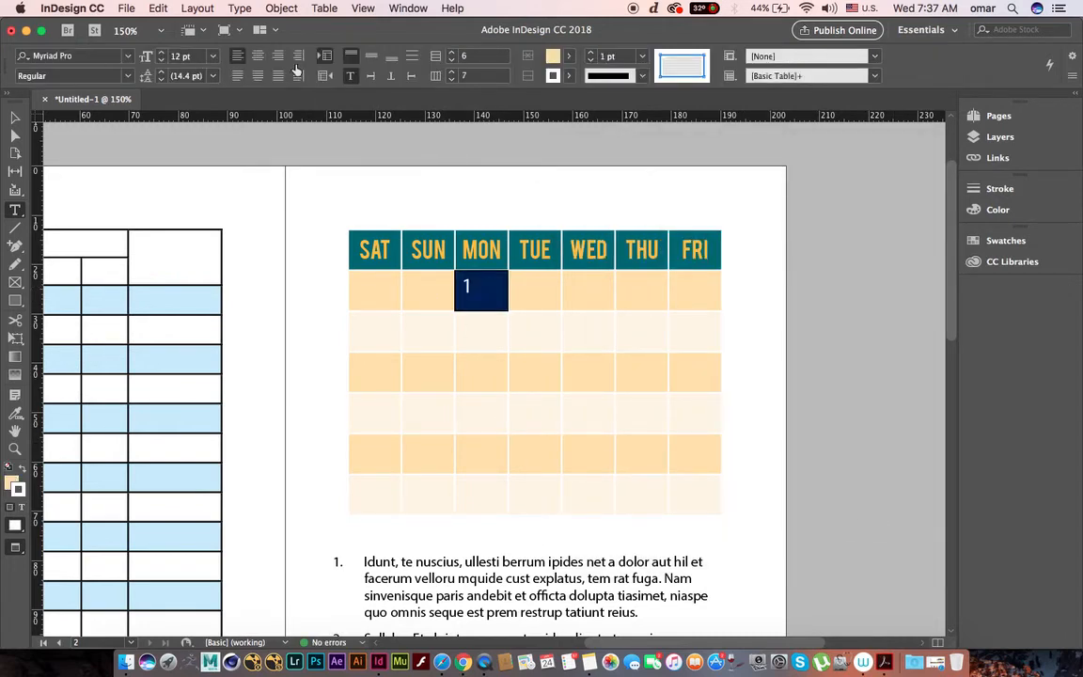
click(118, 75)
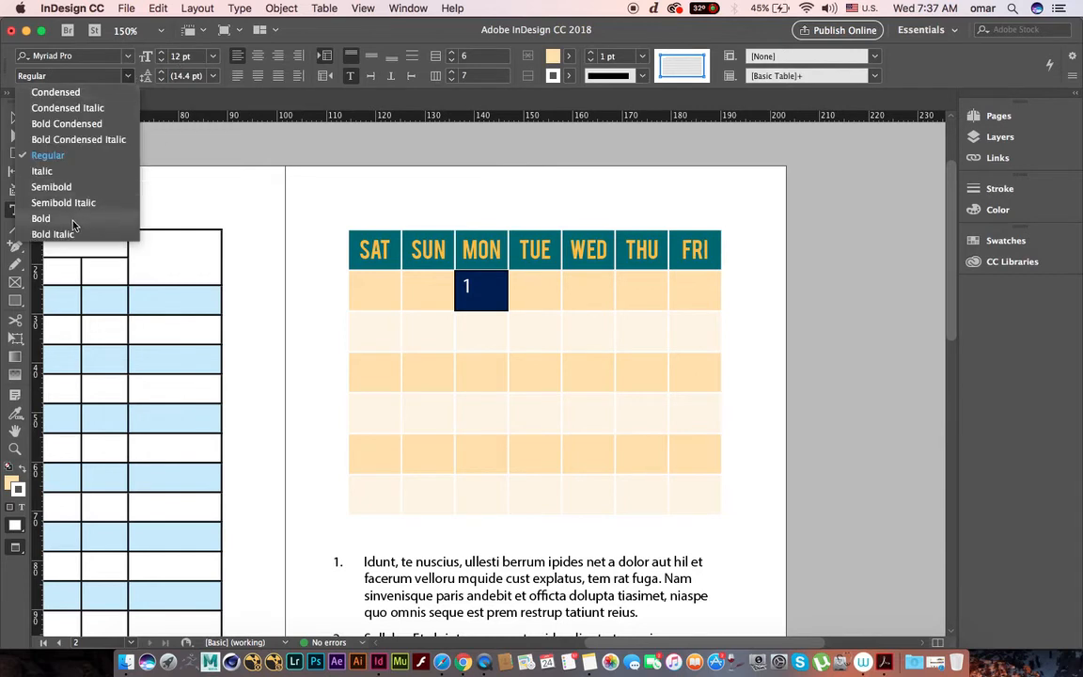
click(73, 220)
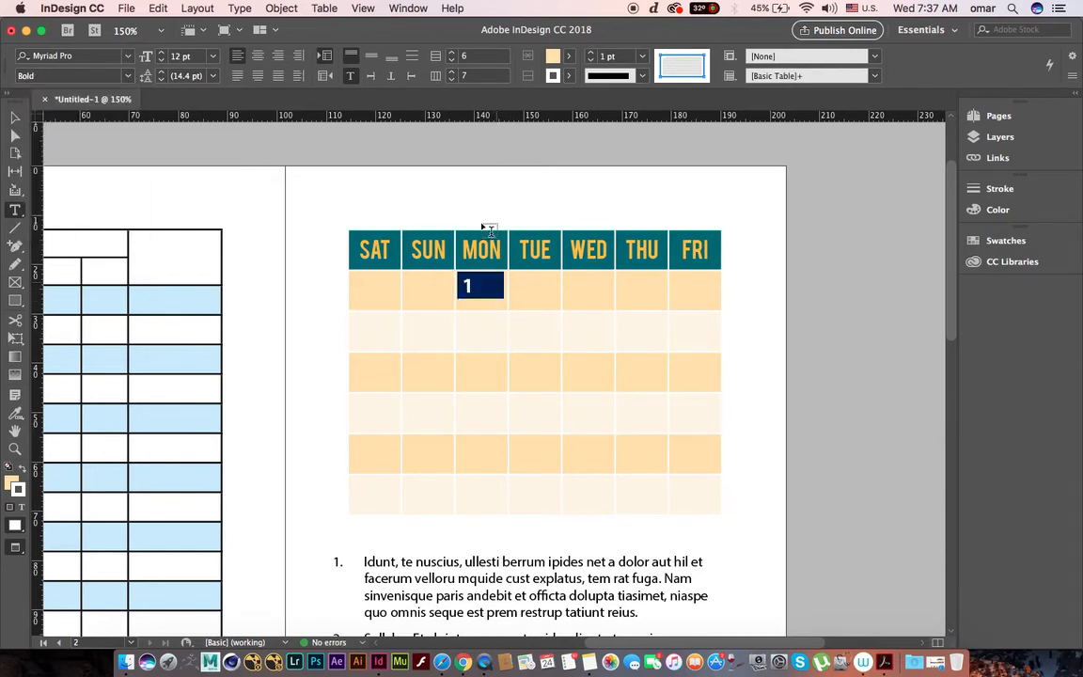
click(259, 59)
click(370, 59)
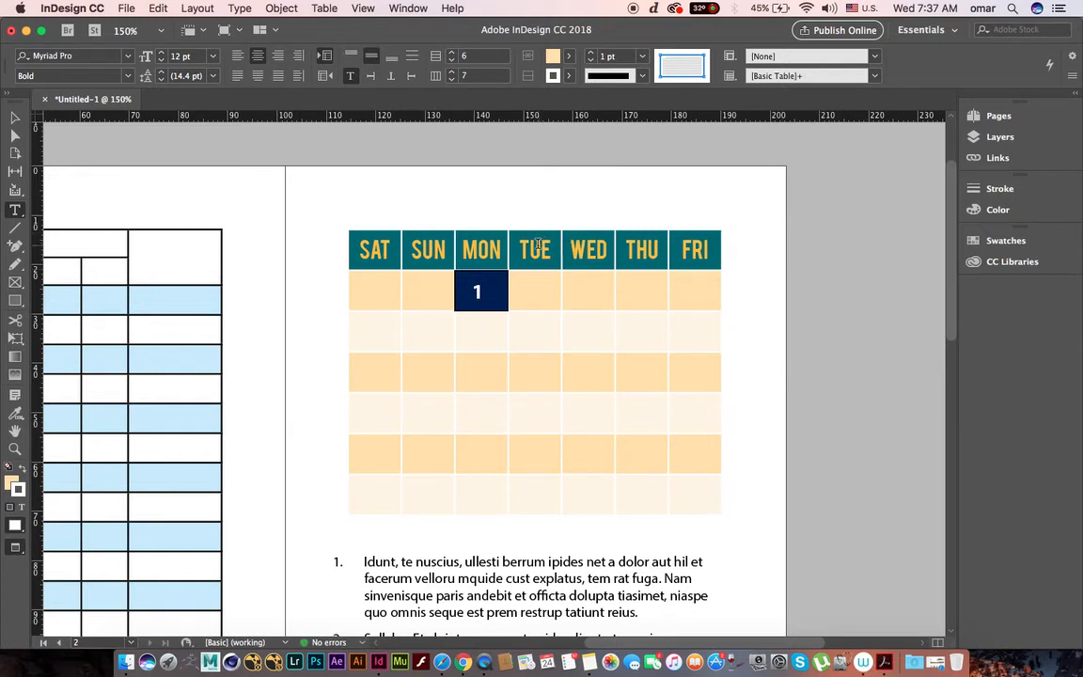
Copy the numbered MON cell into the first week's TUE to FRI, all of the next three weeks, and the fifth week's SAT to TUE.
drag(523, 275, 710, 305)
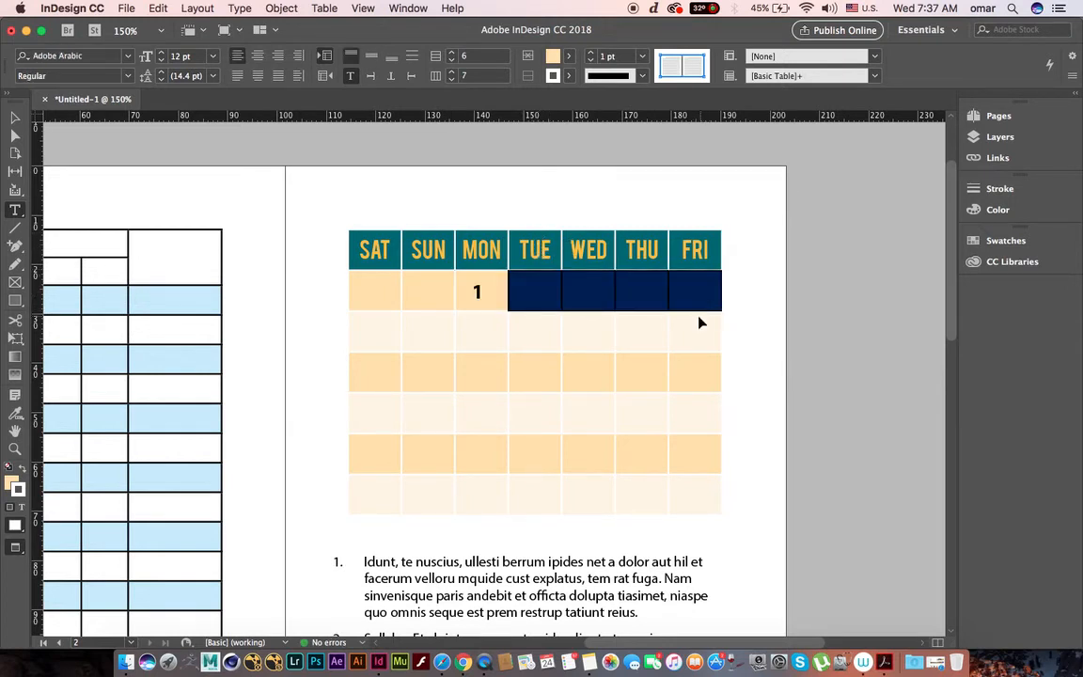
text(2	3	4	5)
drag(384, 326, 691, 395)
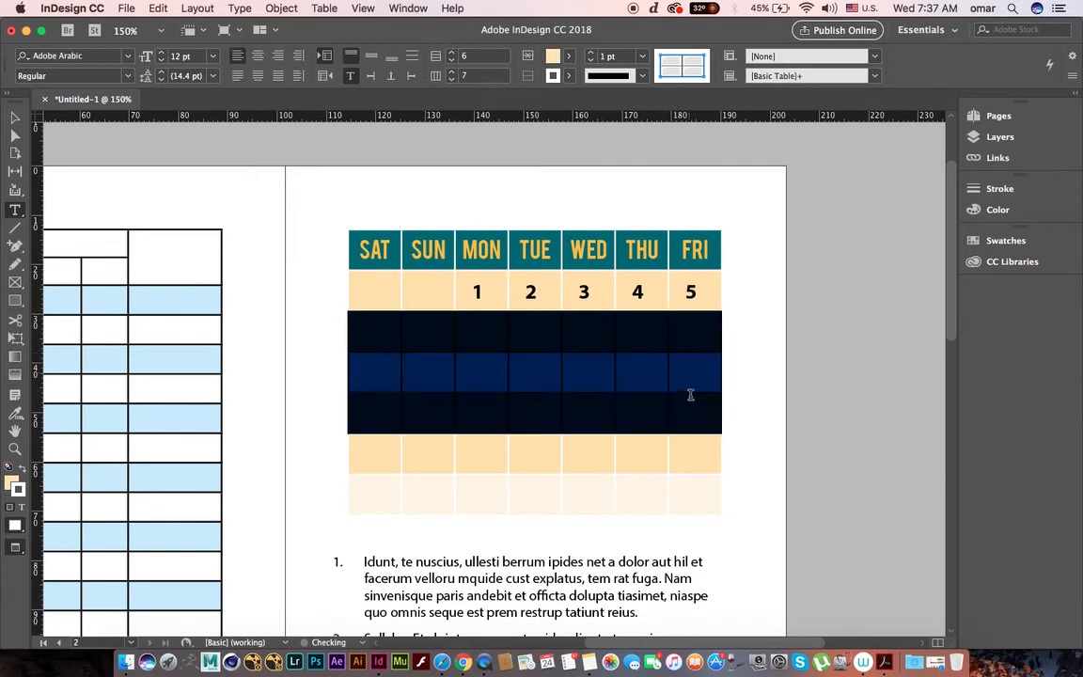
key(super+v)
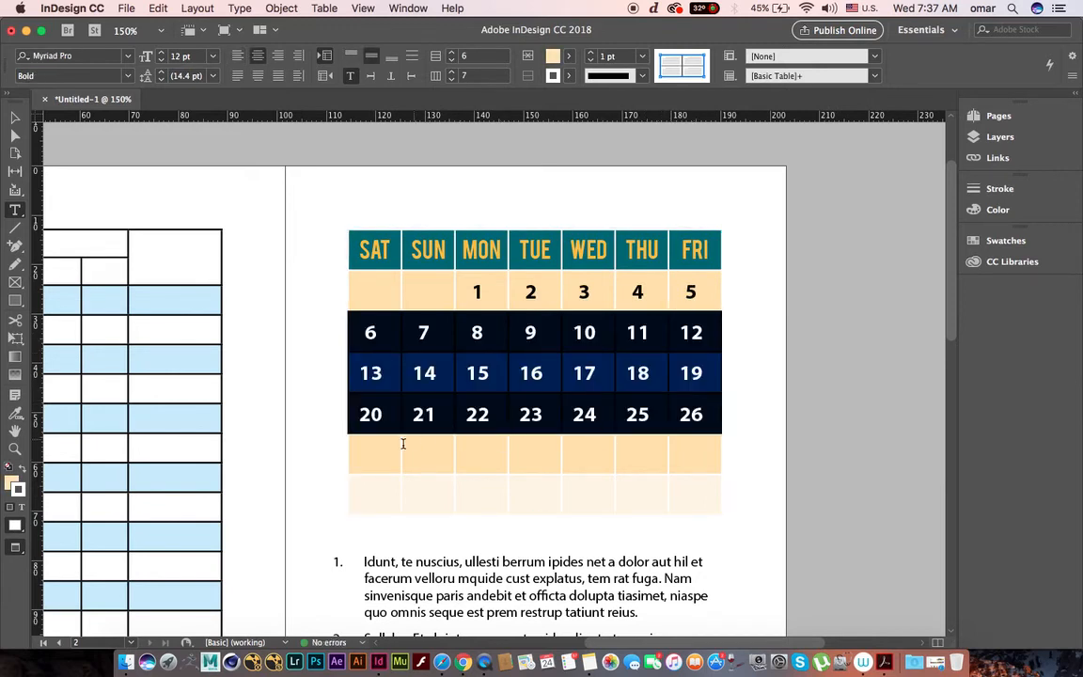
drag(381, 454, 551, 454)
text(27	28	29	30)
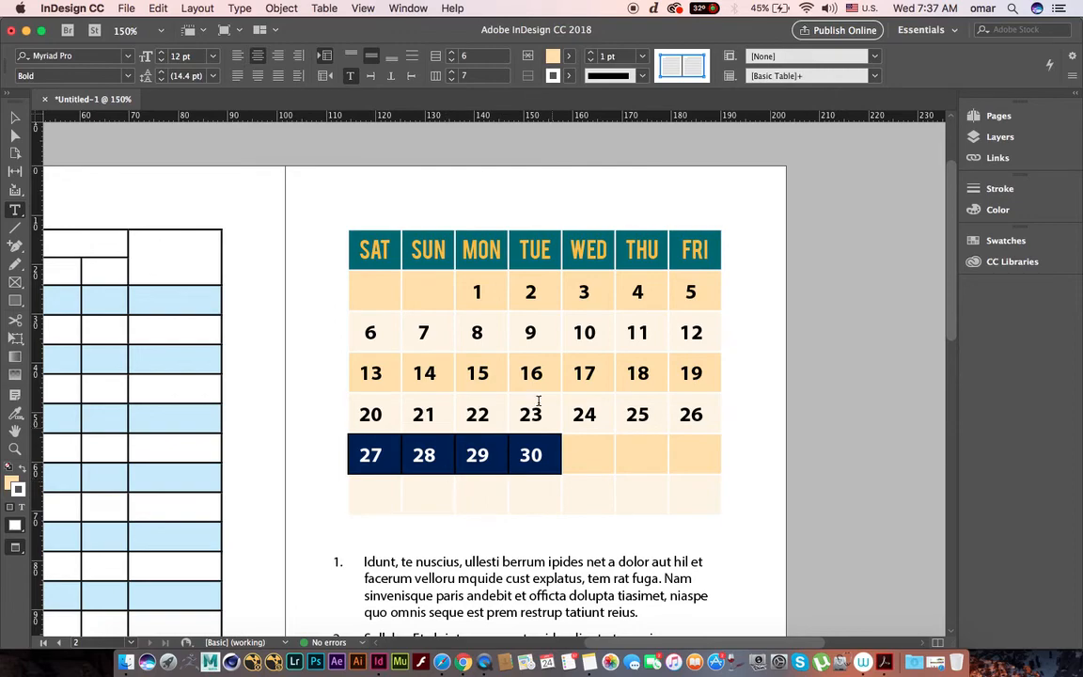
Move the calendar table onto the facing page below the 12-row table, at about X 52.3 mm, Y 138.65 mm.
double_click(15, 117)
key(super+minus)
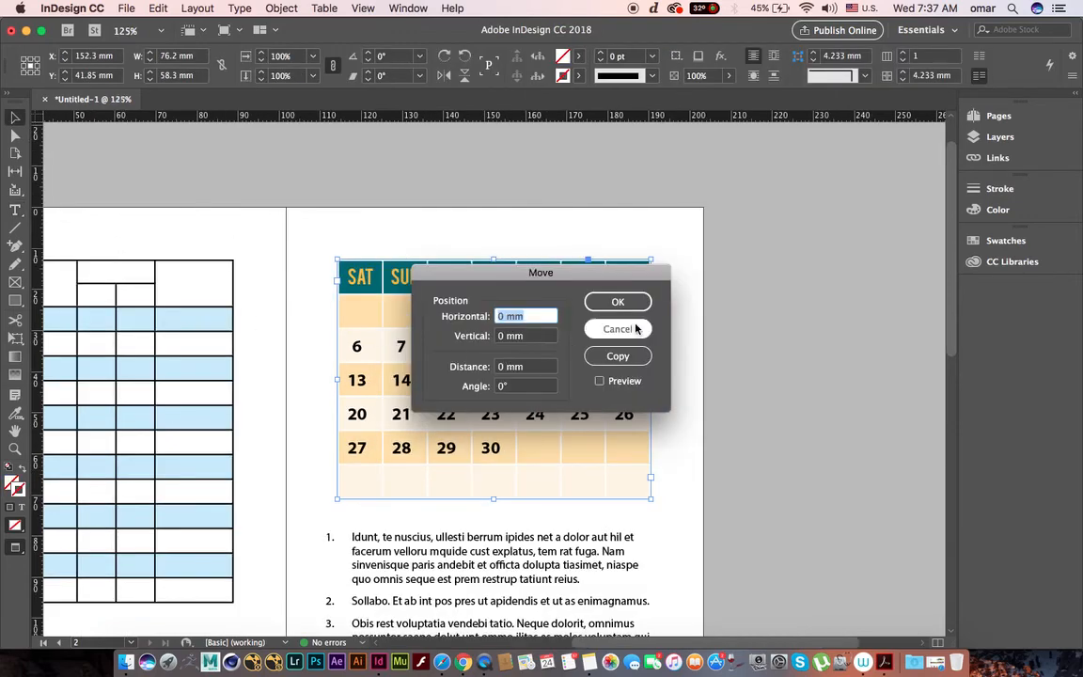
click(636, 328)
scroll(539, 386, down, 8)
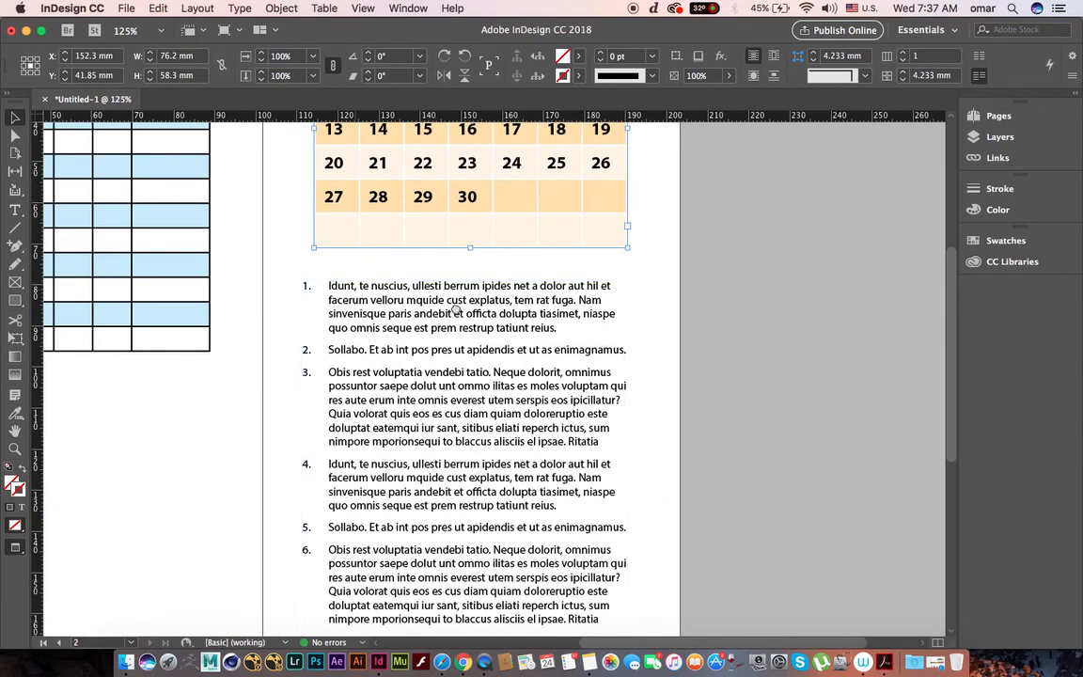
drag(455, 310, 591, 345)
drag(578, 215, 143, 540)
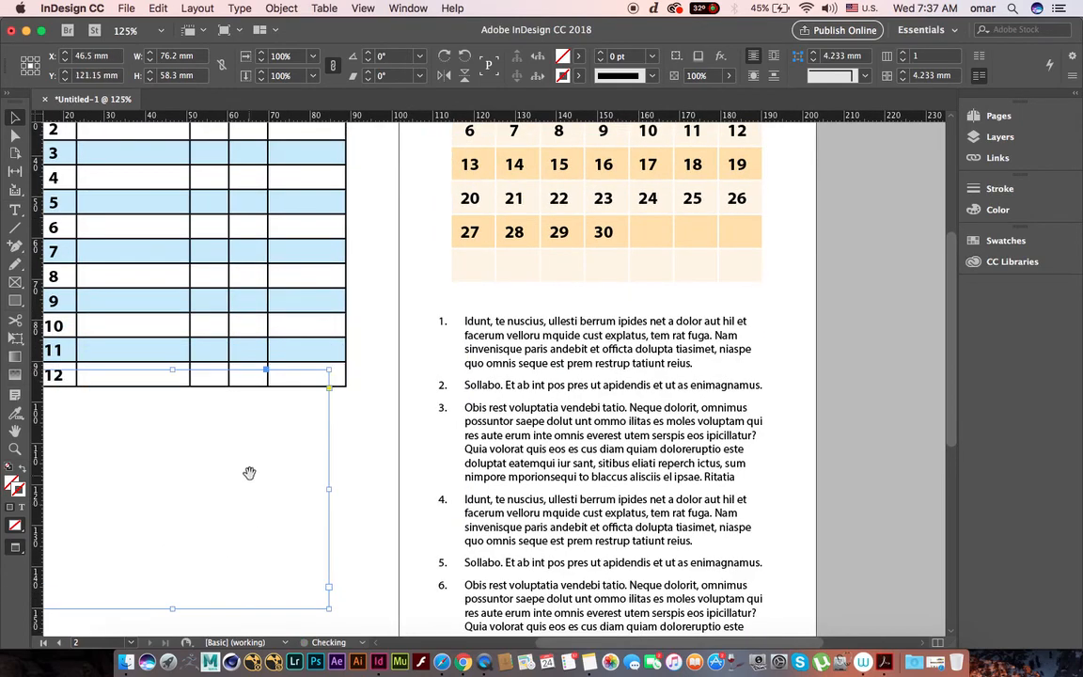
drag(249, 473, 449, 376)
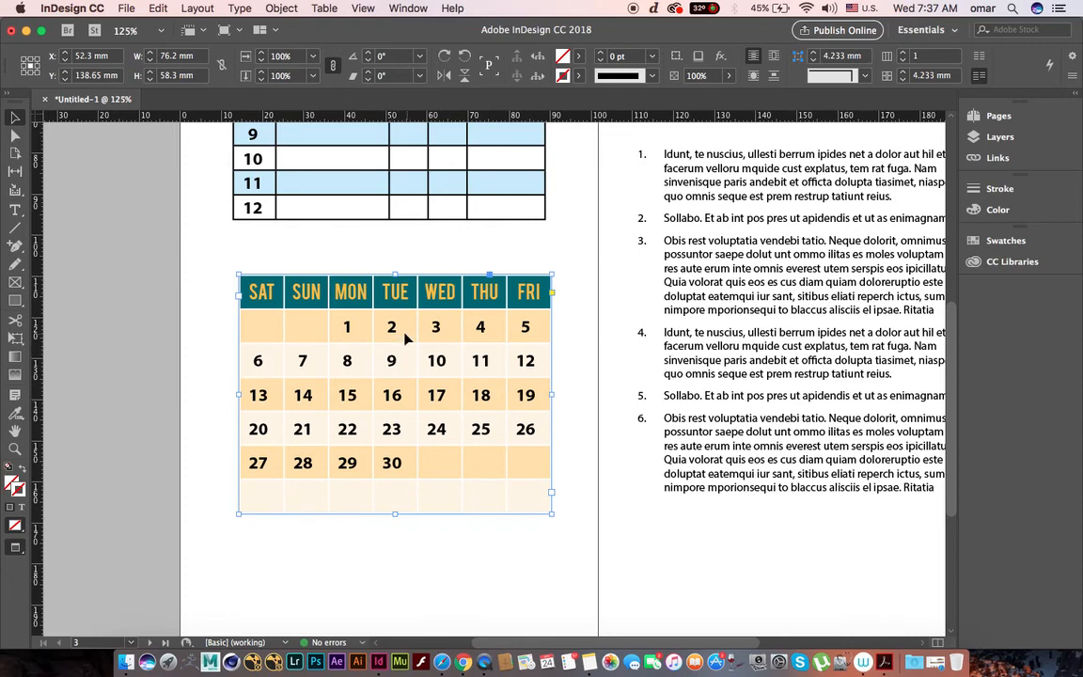
double_click(391, 344)
mouse_move(354, 330)
mouse_down()
mouse_move(329, 327)
mouse_move(343, 328)
mouse_up()
click(15, 117)
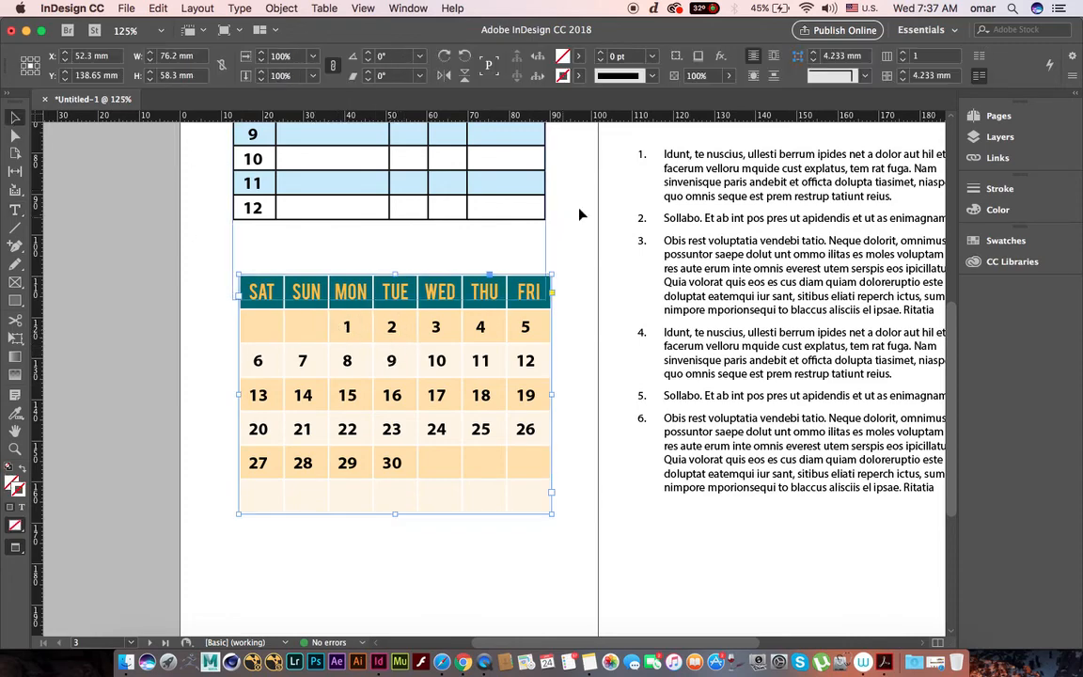
drag(753, 155, 466, 329)
drag(298, 424, 663, 85)
Delete the contents of the calendar's first-week MON and TUE cells so numbering starts on WED.
double_click(388, 260)
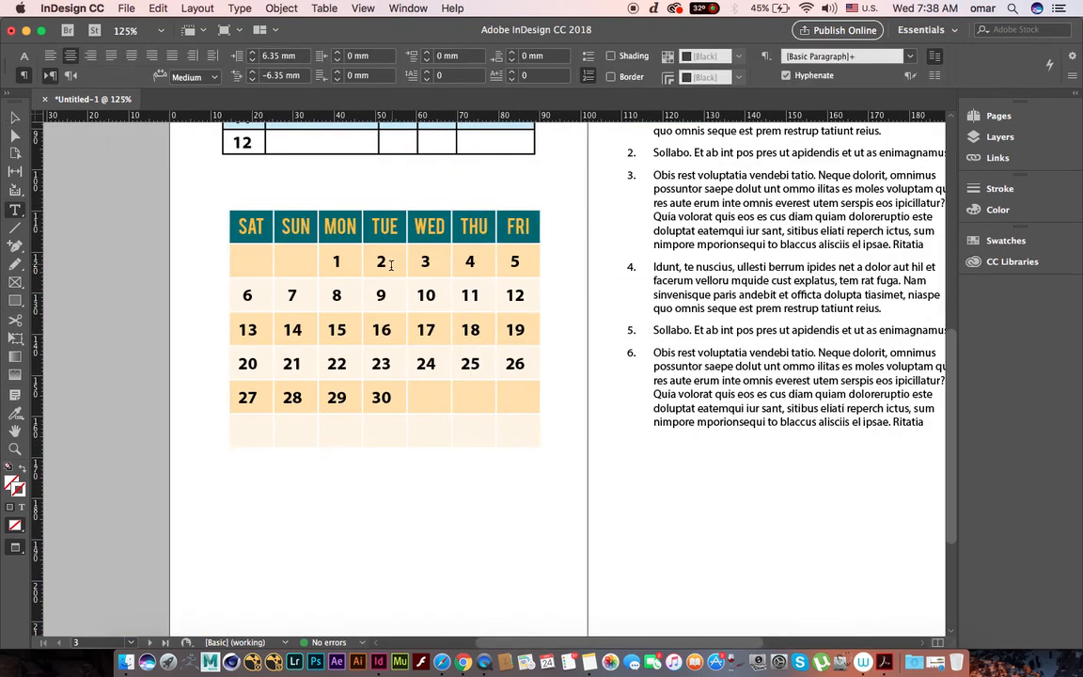
drag(381, 259, 347, 266)
key(BackSpace)
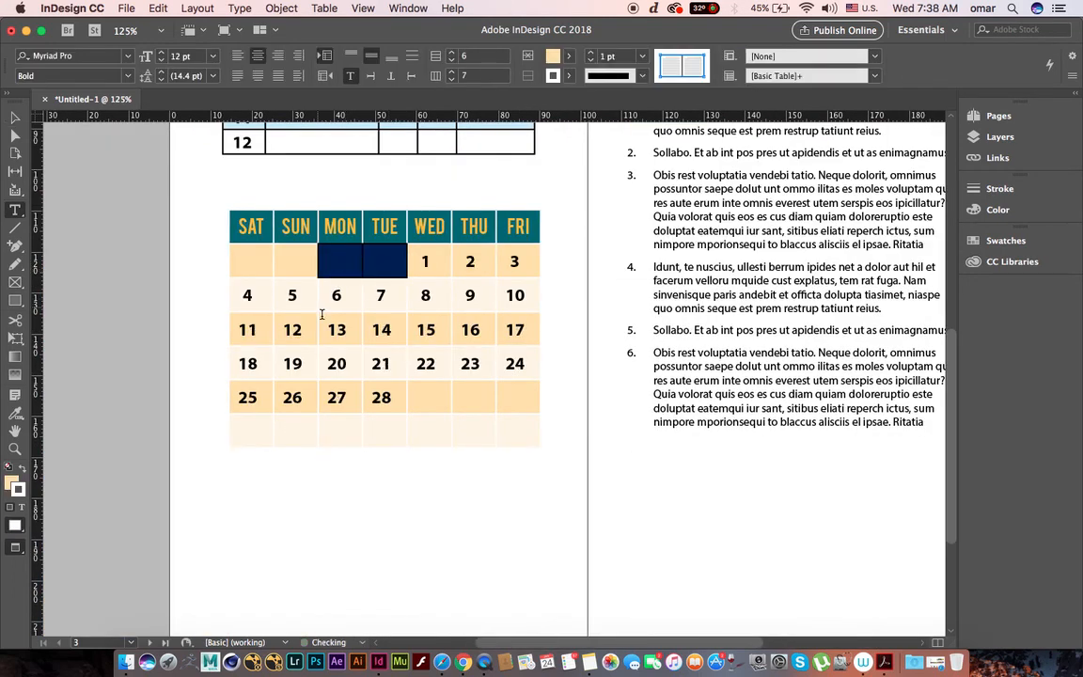
Copy the numbered MON and TUE cells of the calendar's fifth week and paste them into the empty cells from WED onward.
drag(399, 395, 324, 397)
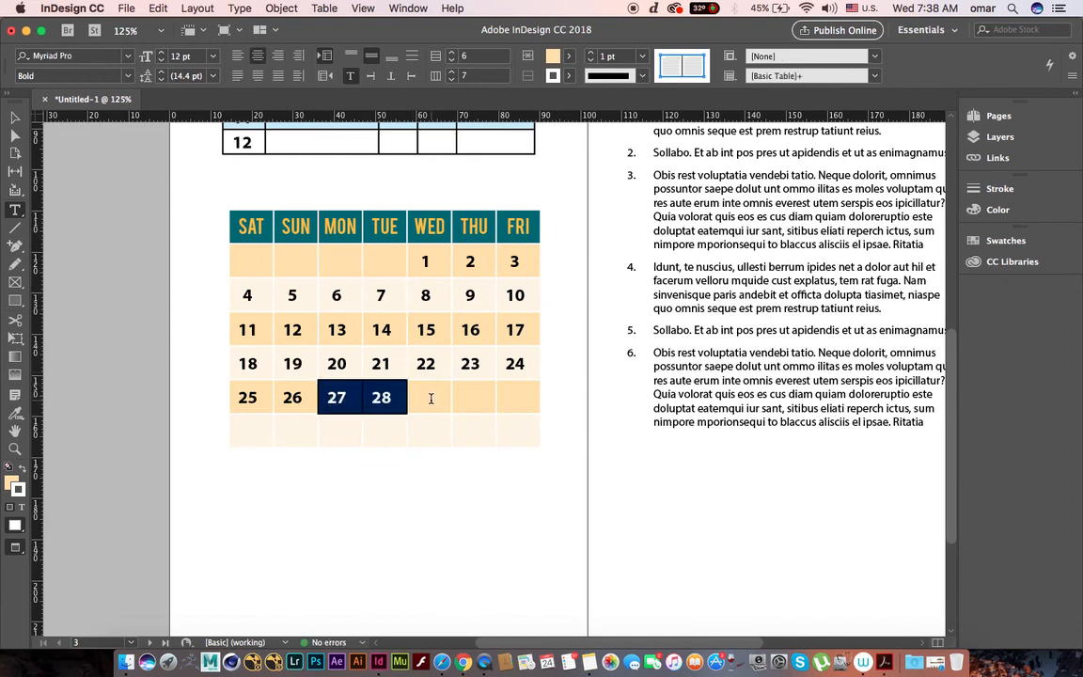
drag(430, 399, 538, 398)
key(super+v)
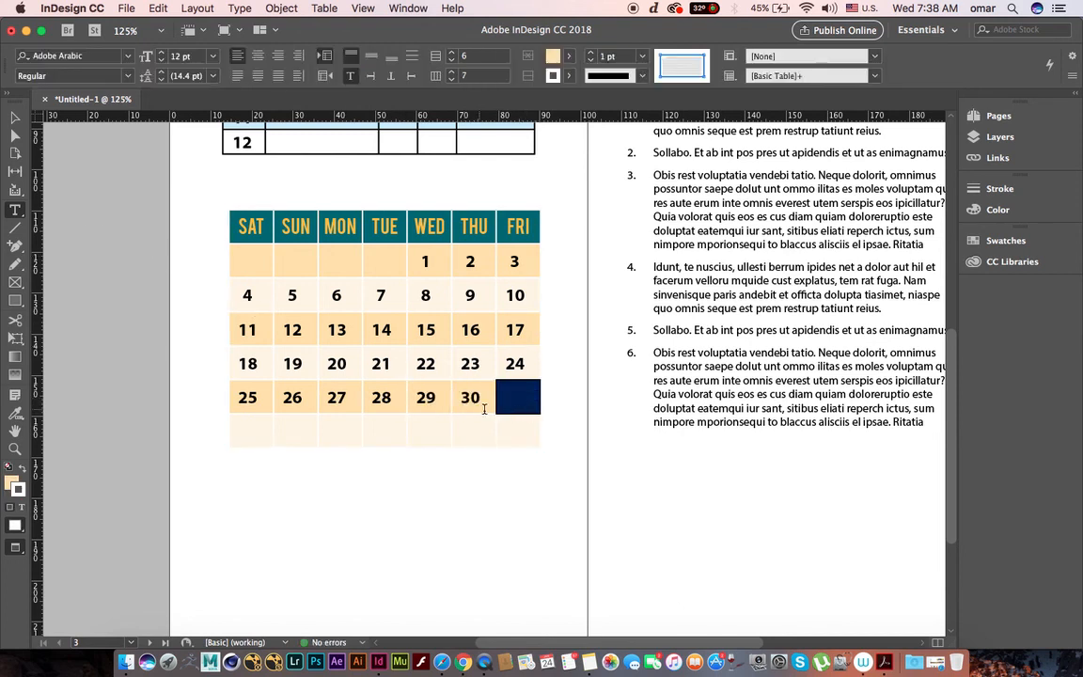
click(473, 398)
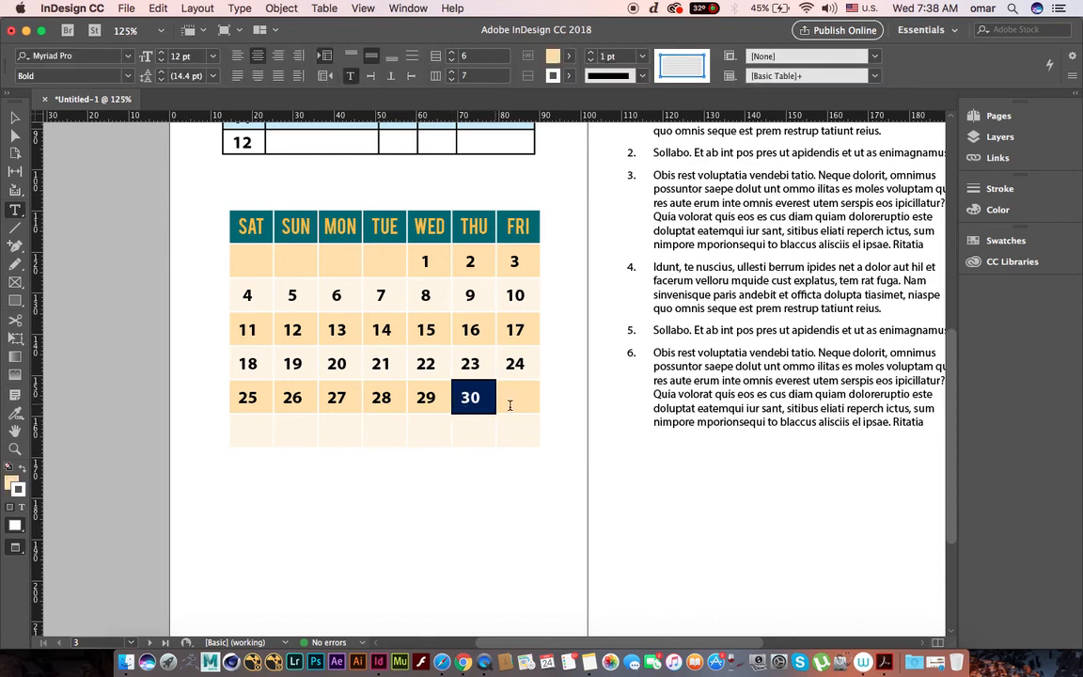